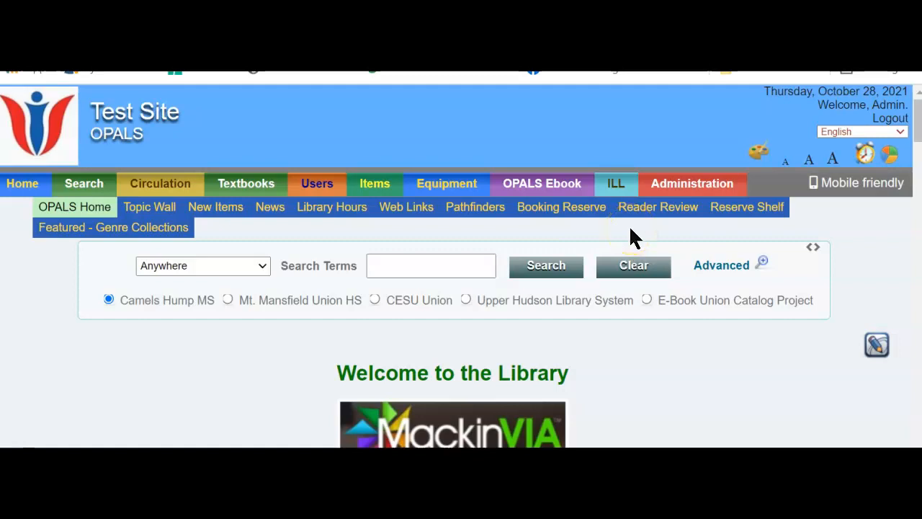
Step: Open the User Types list in the administration preferences and view the existing user types
mouse_move(696, 183)
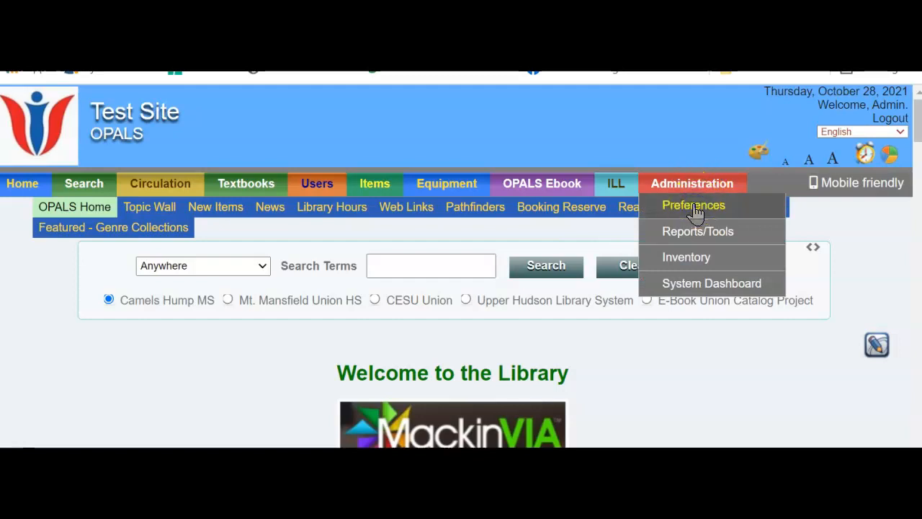
click(694, 206)
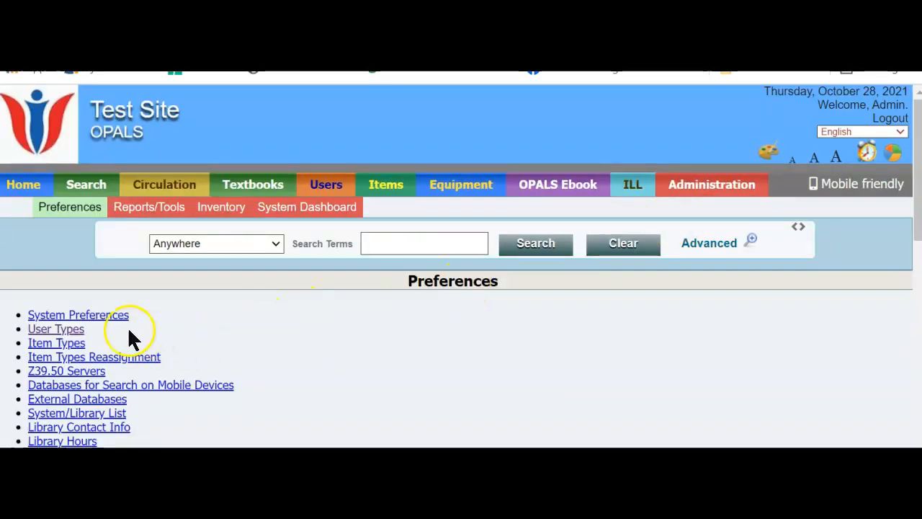
click(64, 330)
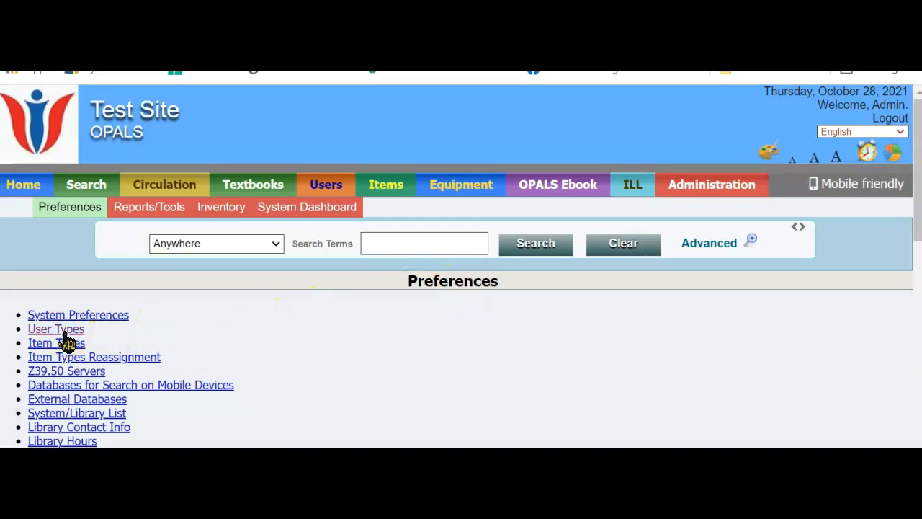
scroll(154, 312, down, 3)
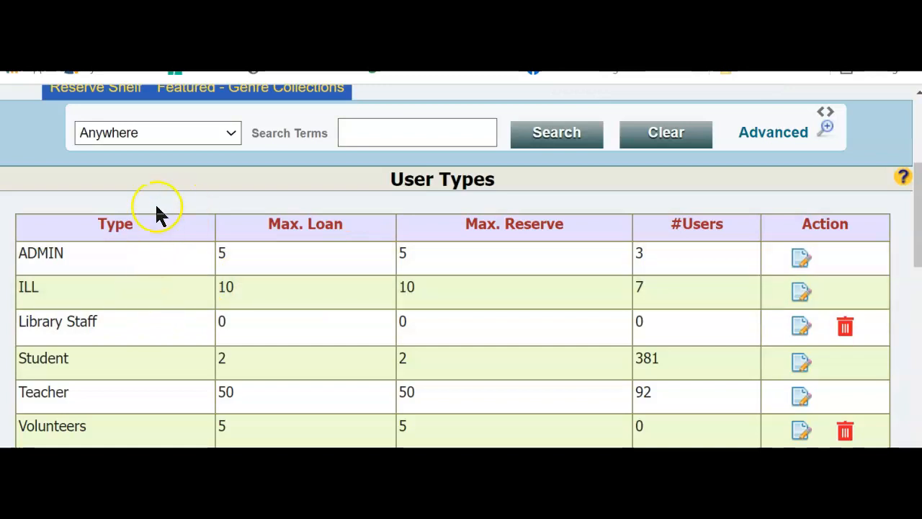
drag(65, 253, 2, 261)
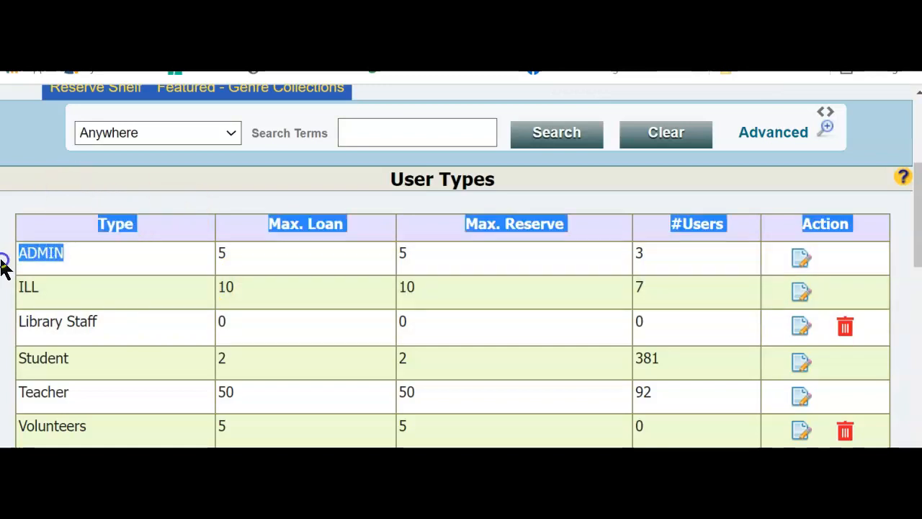
click(47, 223)
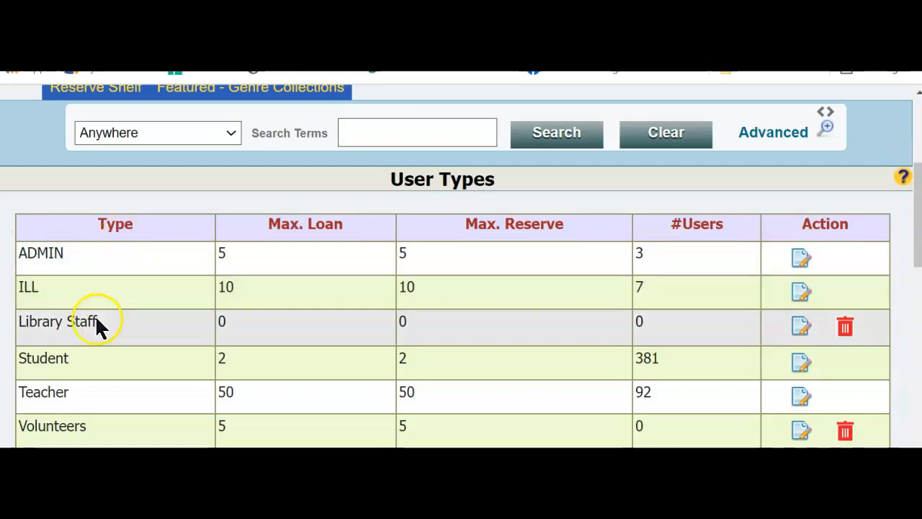
scroll(64, 317, down, 2)
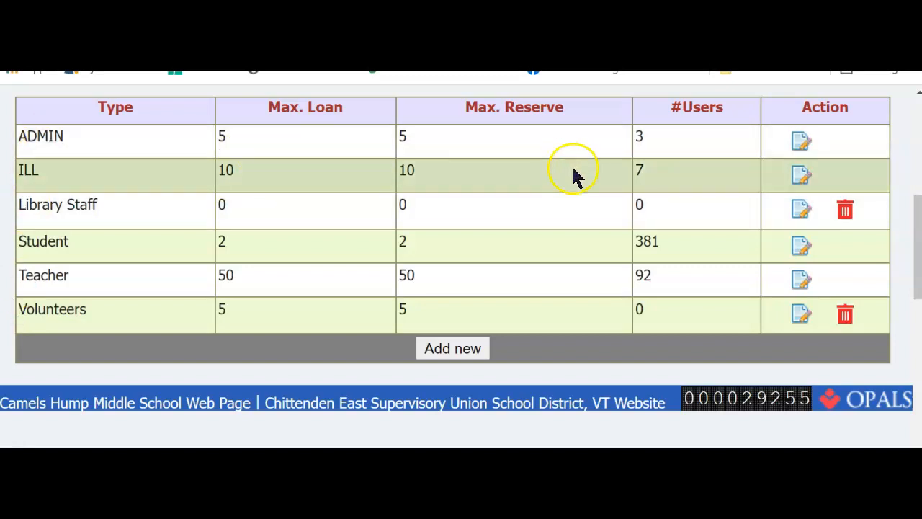
Step: Grant the ADMIN user type all Equipment circulation permissions plus Record Edit, and save the user type
click(801, 143)
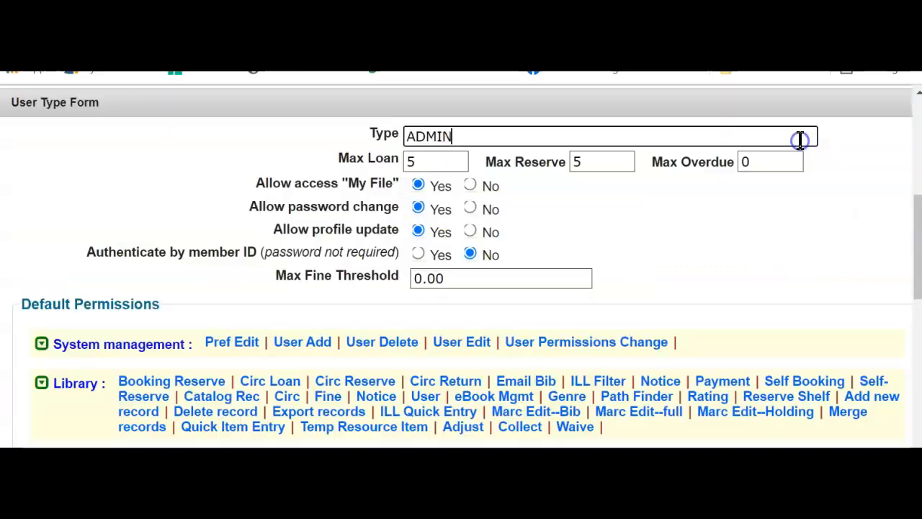
scroll(580, 231, down, 3)
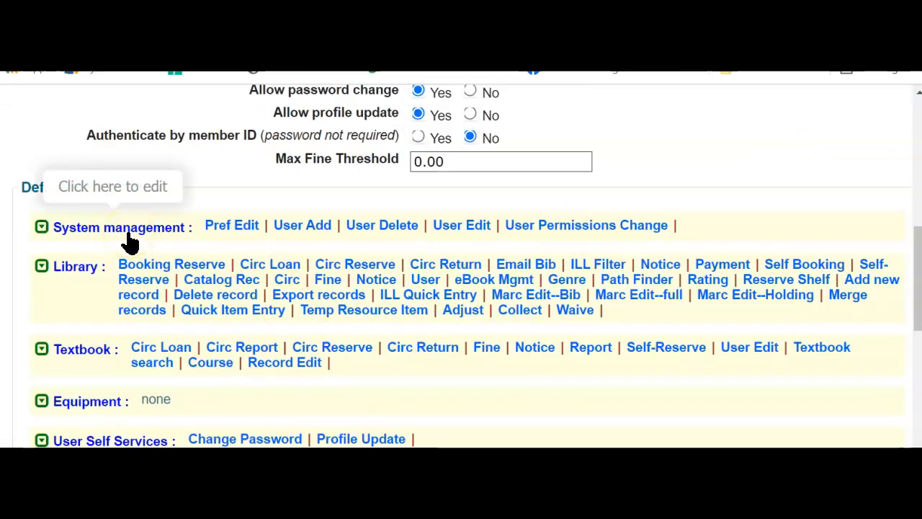
scroll(77, 278, down, 2)
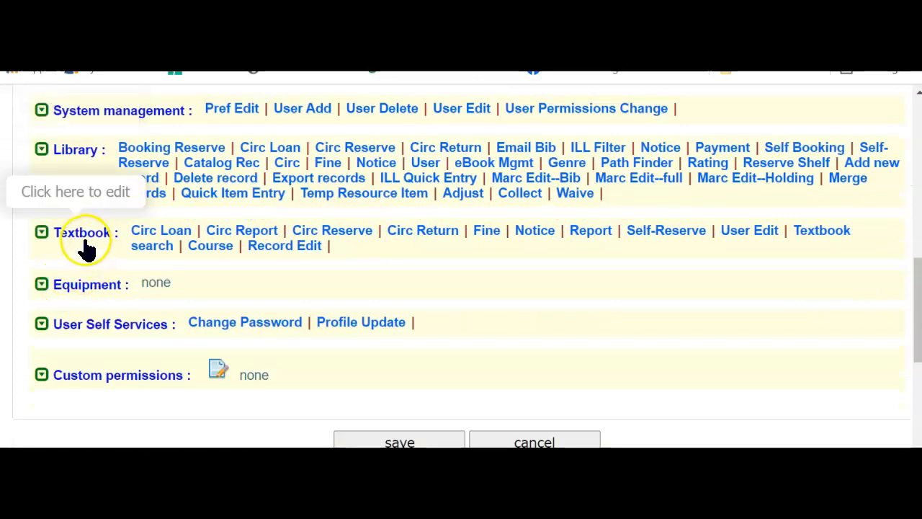
click(84, 289)
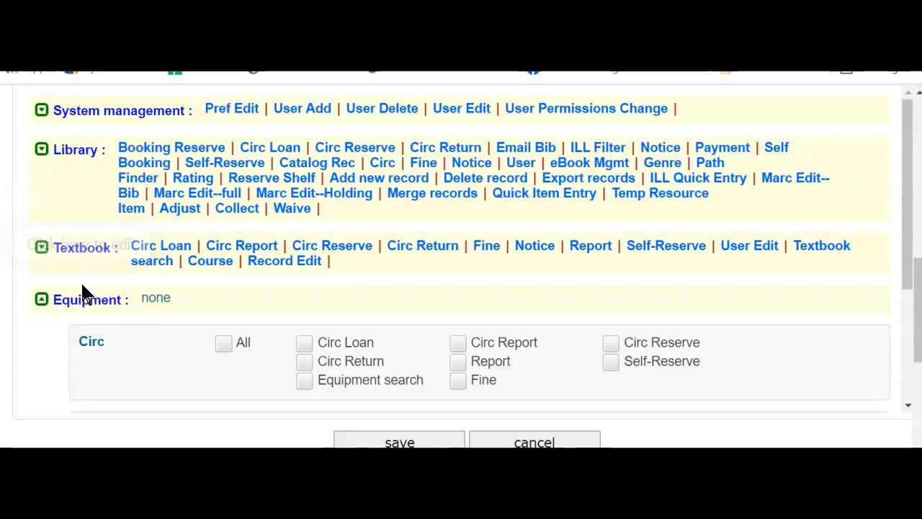
scroll(183, 299, down, 2)
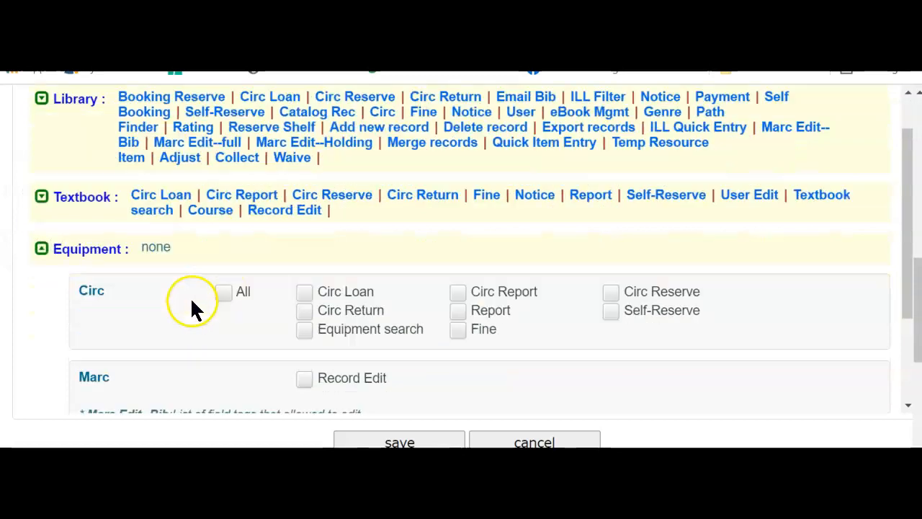
click(225, 226)
scroll(225, 229, down, 1)
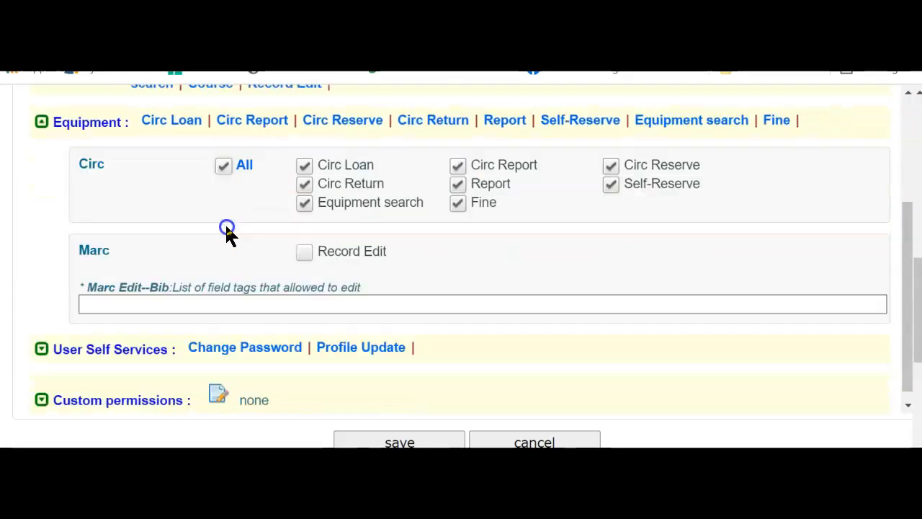
click(303, 242)
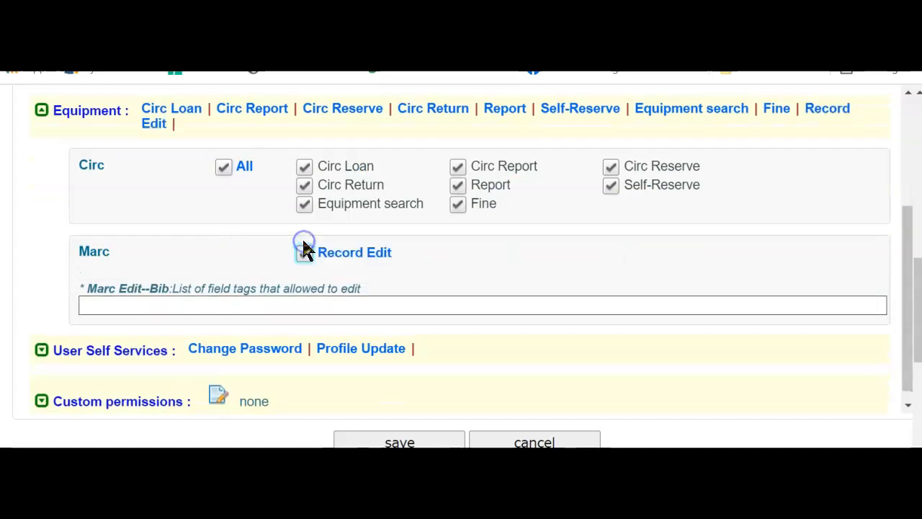
click(184, 275)
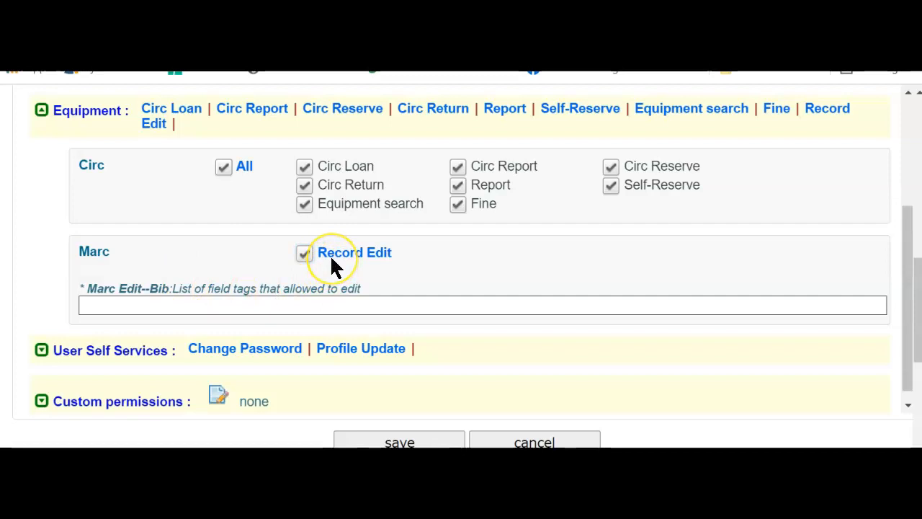
click(400, 439)
click(611, 137)
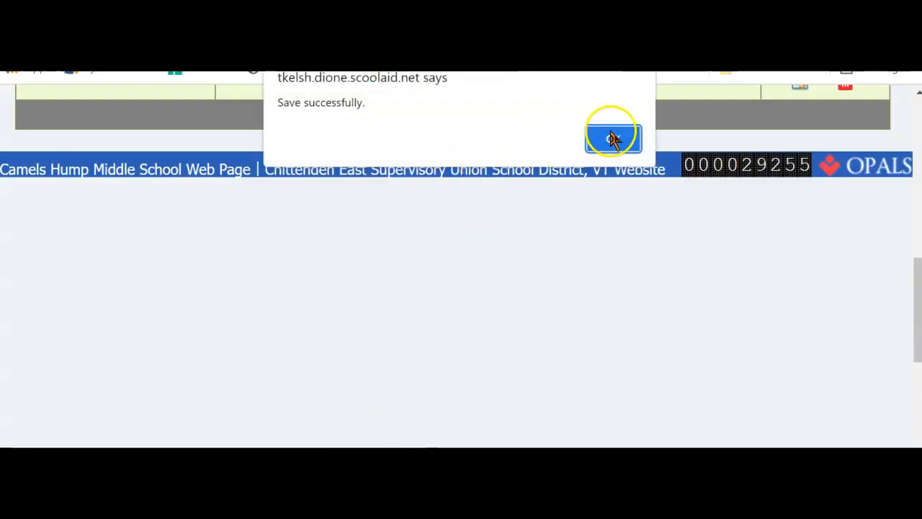
Step: Open the Library Staff user type and grant it all Equipment circulation permissions plus Record Edit
scroll(422, 263, up, 3)
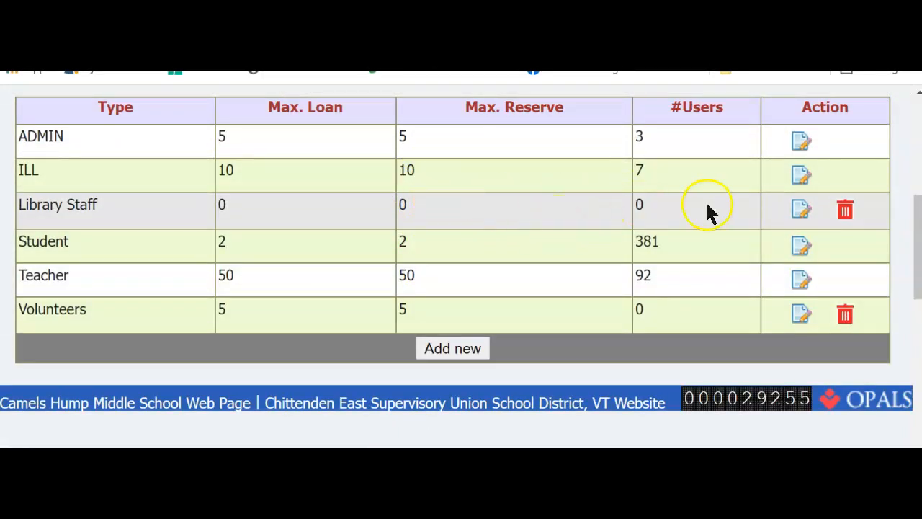
click(799, 211)
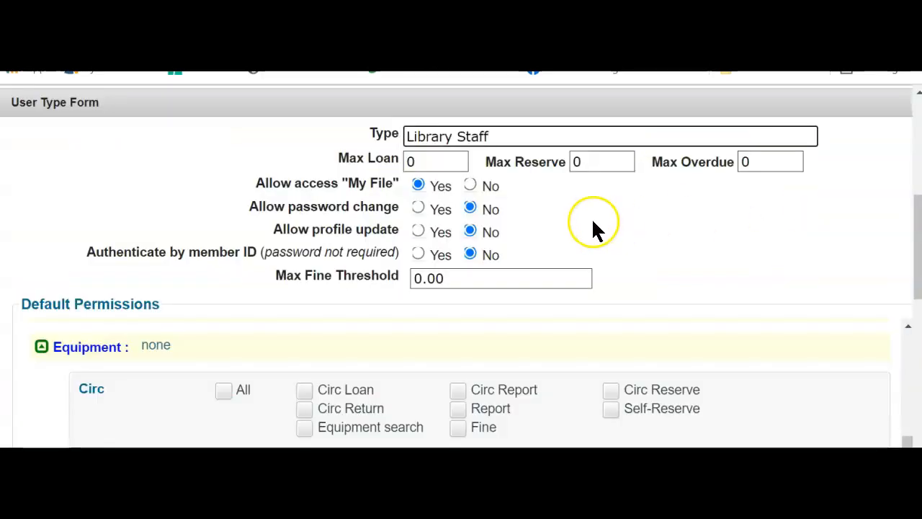
scroll(592, 217, down, 2)
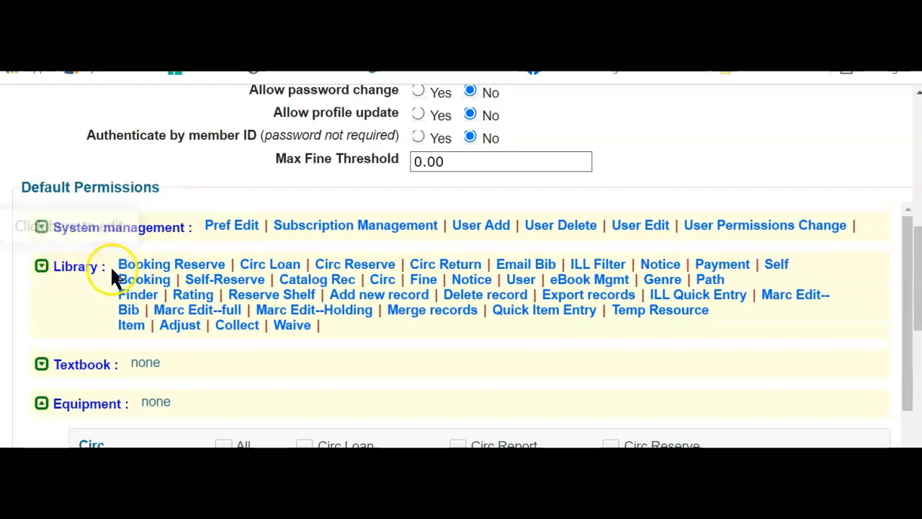
scroll(309, 305, down, 3)
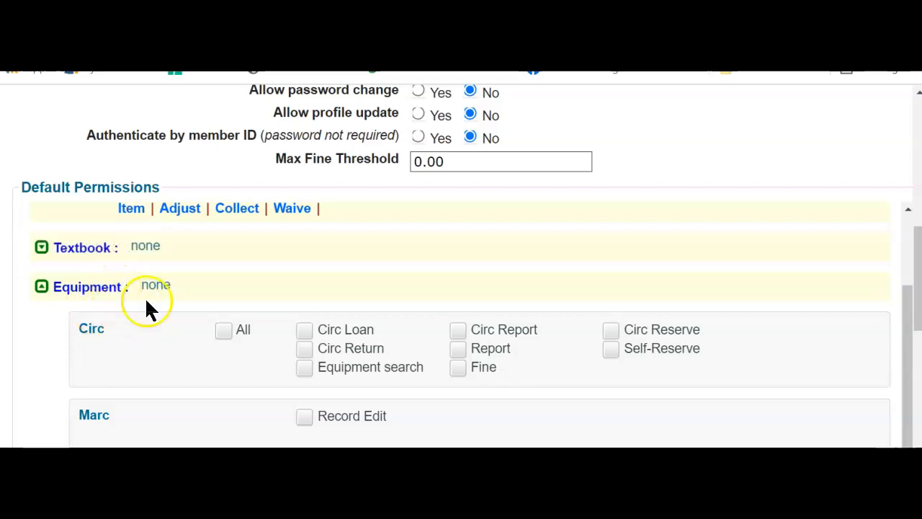
click(226, 327)
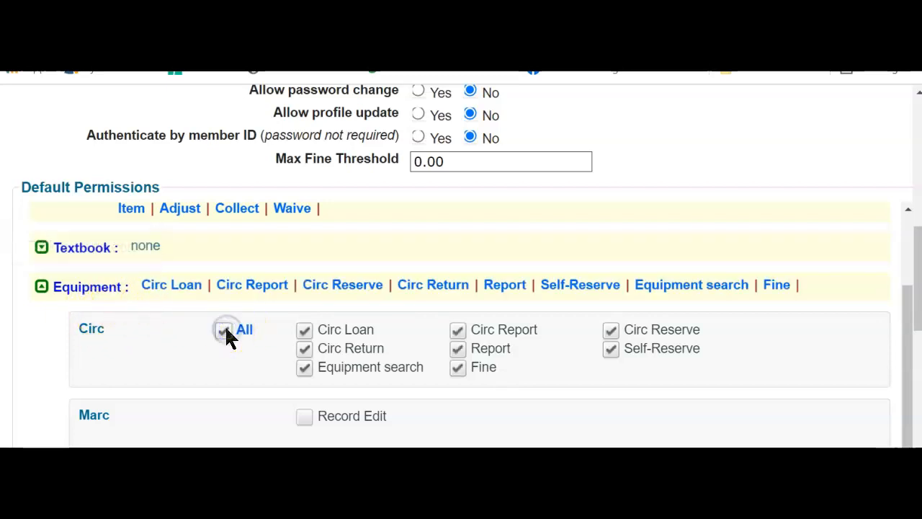
scroll(226, 330, down, 1)
click(306, 356)
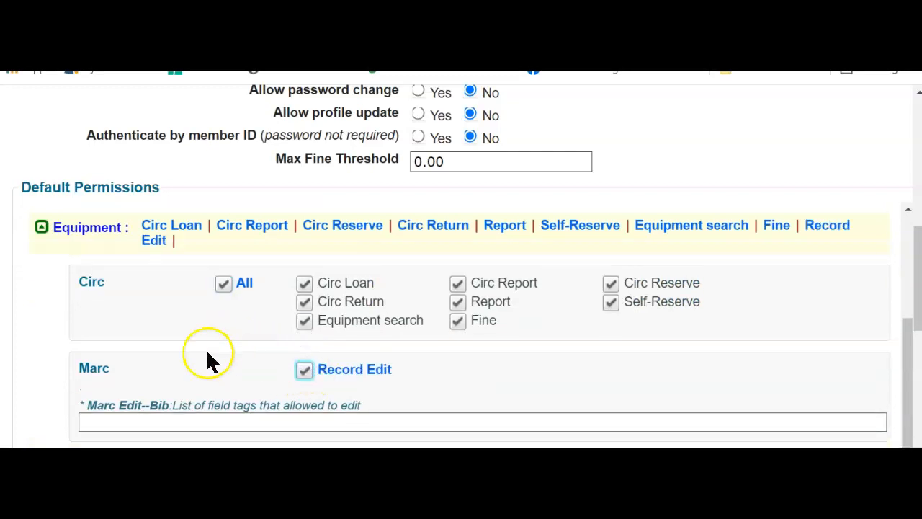
scroll(208, 358, down, 2)
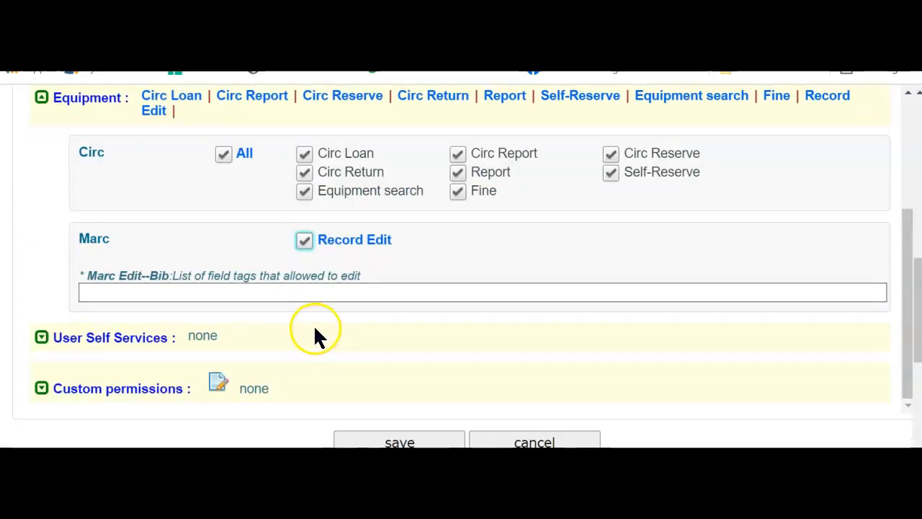
Step: Review the Library Staff form's default permissions and save the user type
scroll(319, 336, up, 6)
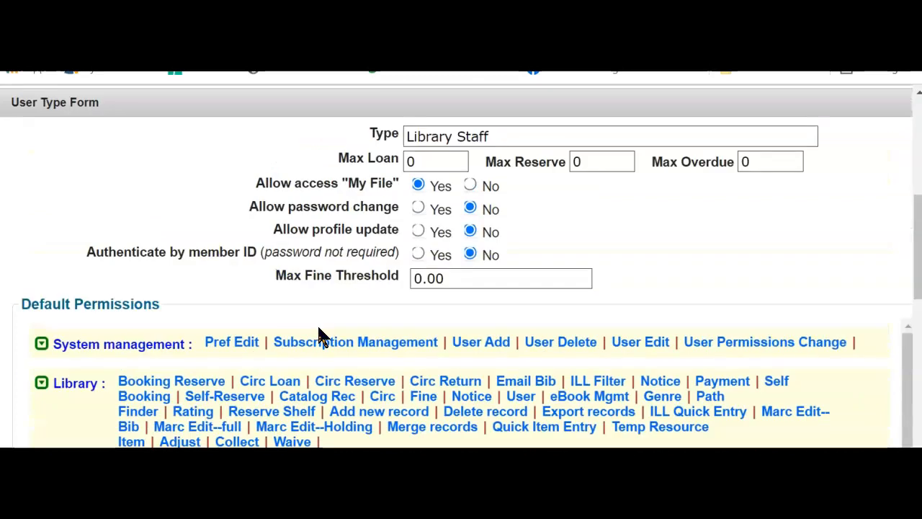
scroll(319, 336, down, 5)
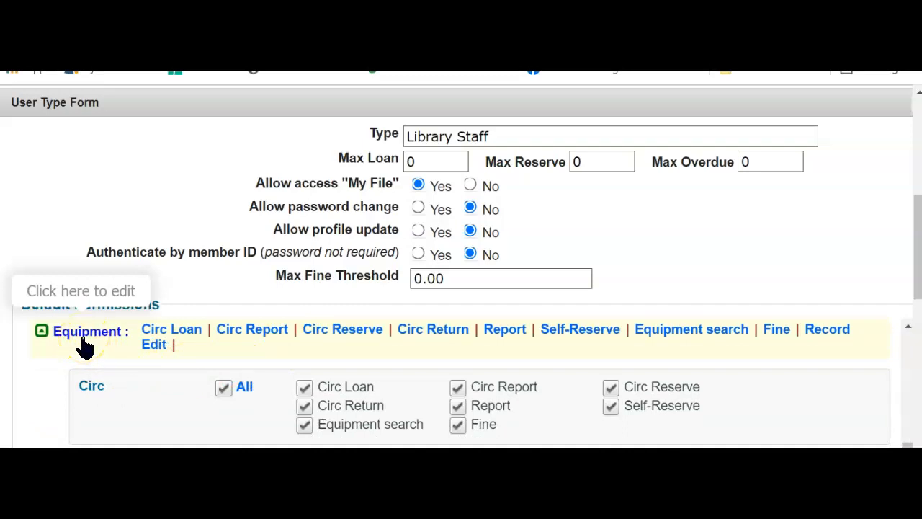
scroll(101, 350, down, 4)
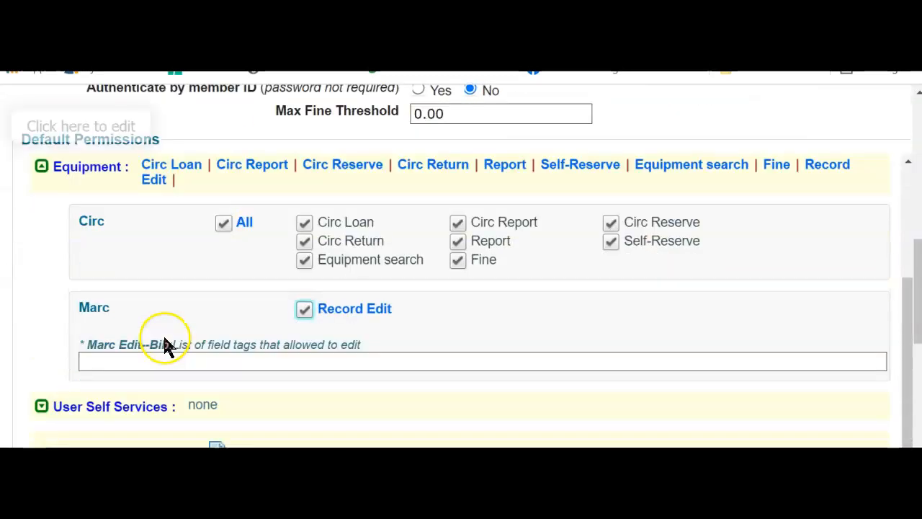
scroll(165, 344, down, 3)
click(398, 325)
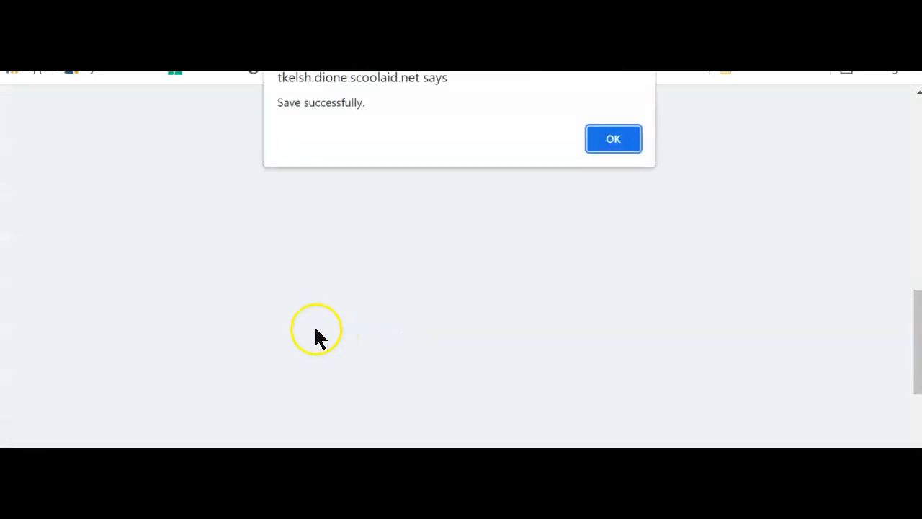
click(621, 141)
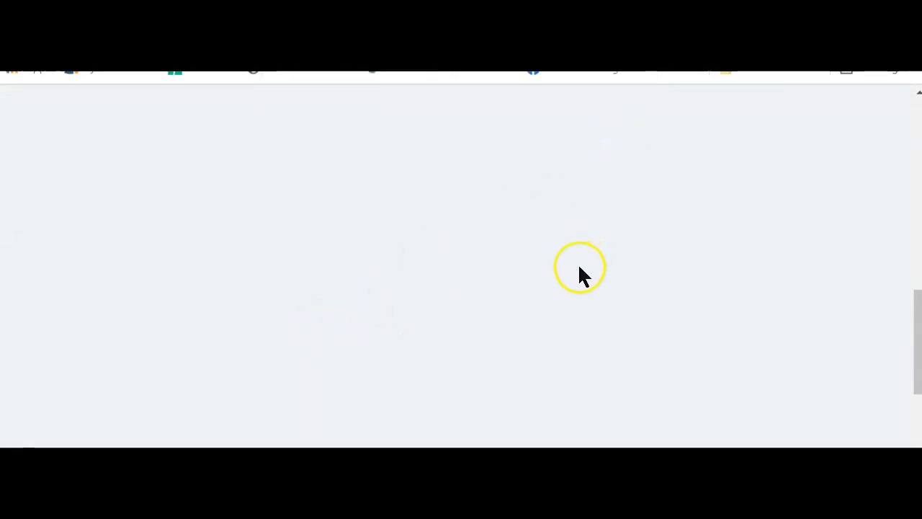
Step: Go back to the administration preferences and open the Item Types settings
scroll(574, 271, up, 10)
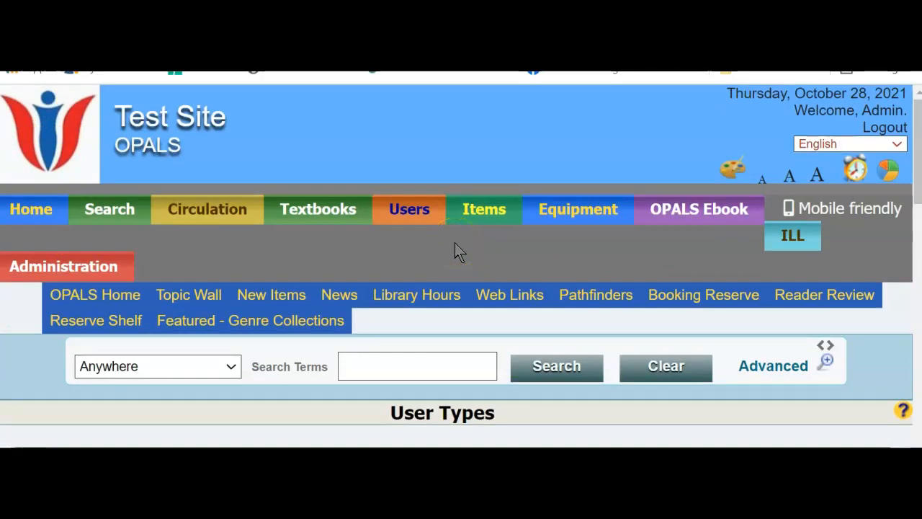
key(ctrl+minus)
mouse_move(751, 206)
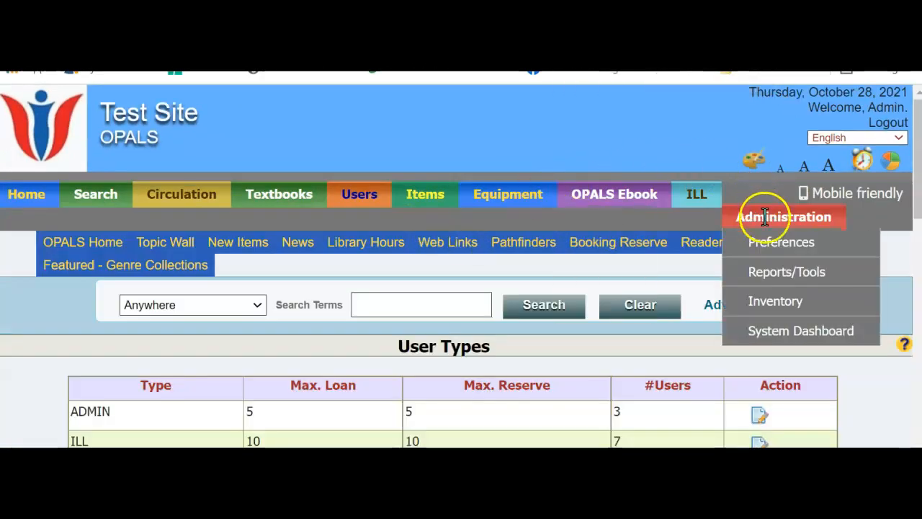
click(766, 243)
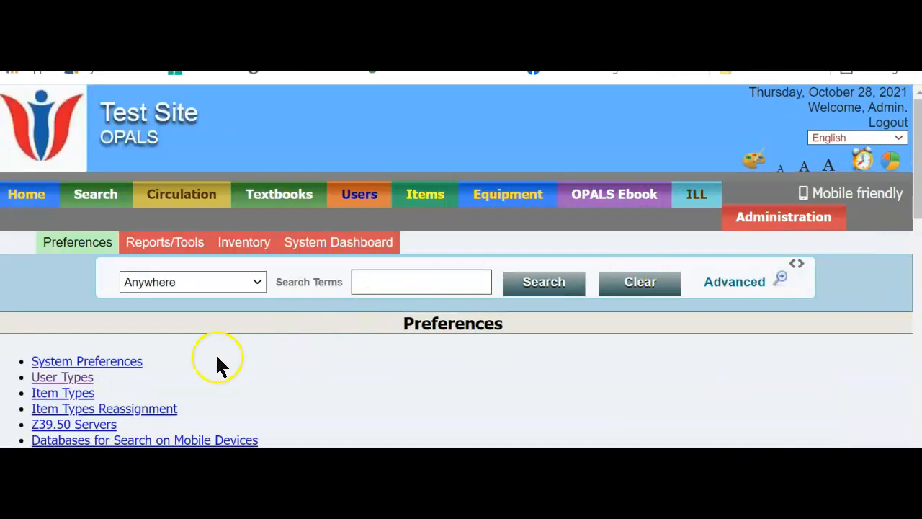
click(81, 394)
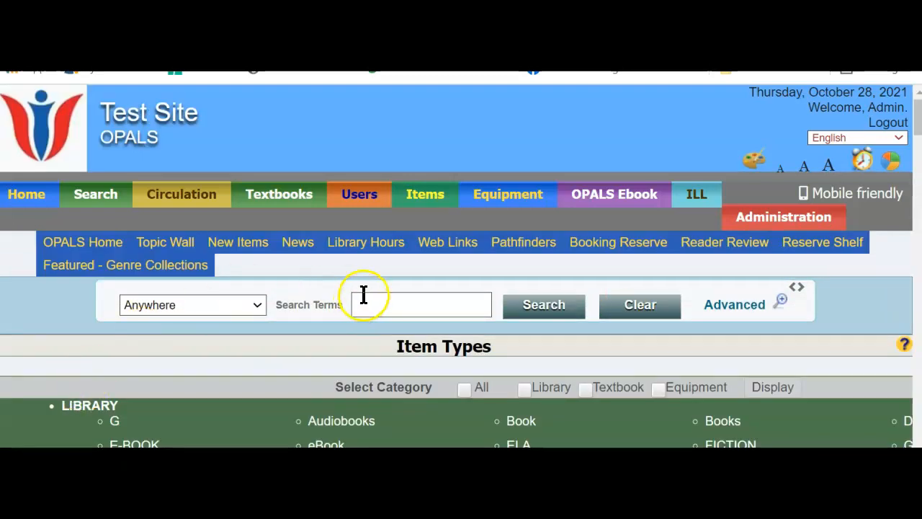
Step: Display only the Equipment category of item types with its circulation periods for each user type
scroll(375, 299, down, 2)
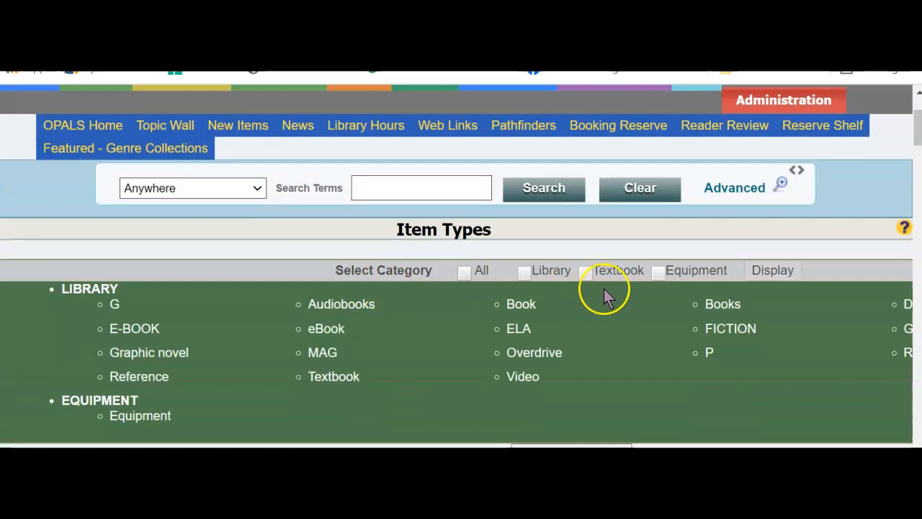
click(658, 273)
click(765, 272)
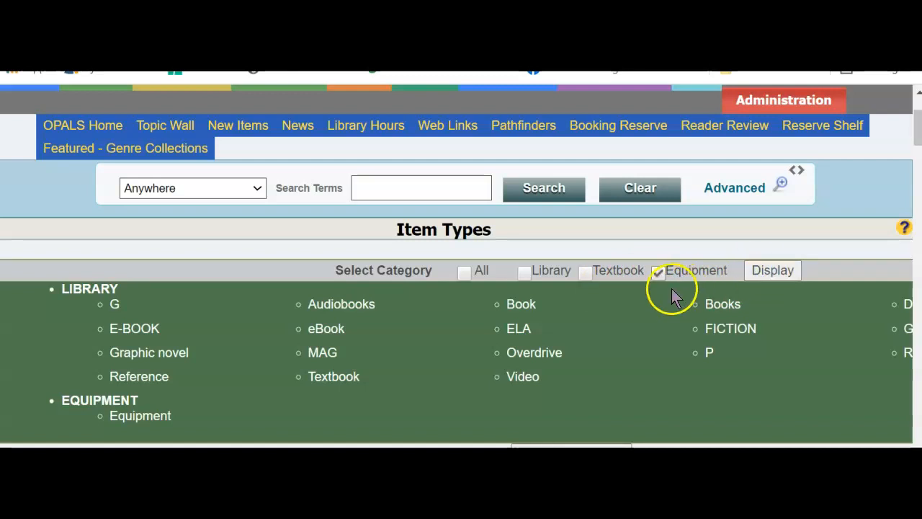
scroll(613, 294, down, 5)
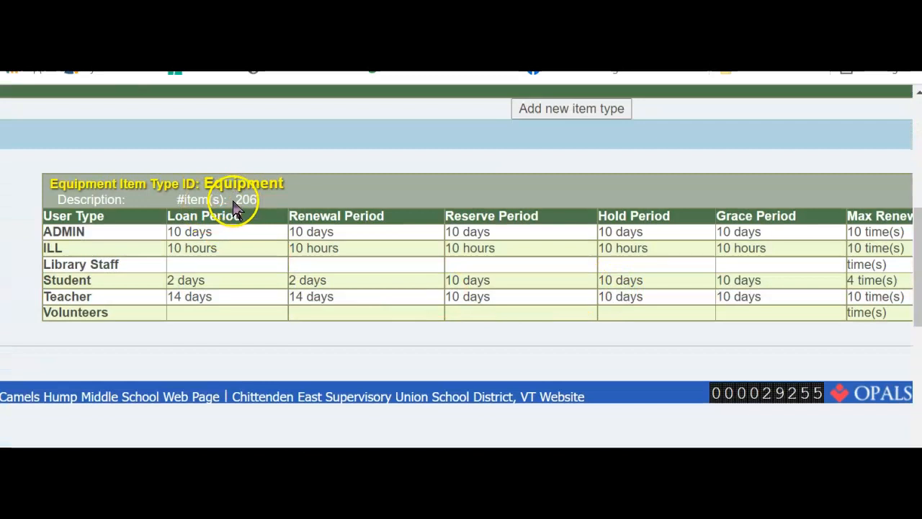
Step: Examine the Equipment item type's item count and the Student loan period in its circulation rules
drag(236, 200, 264, 199)
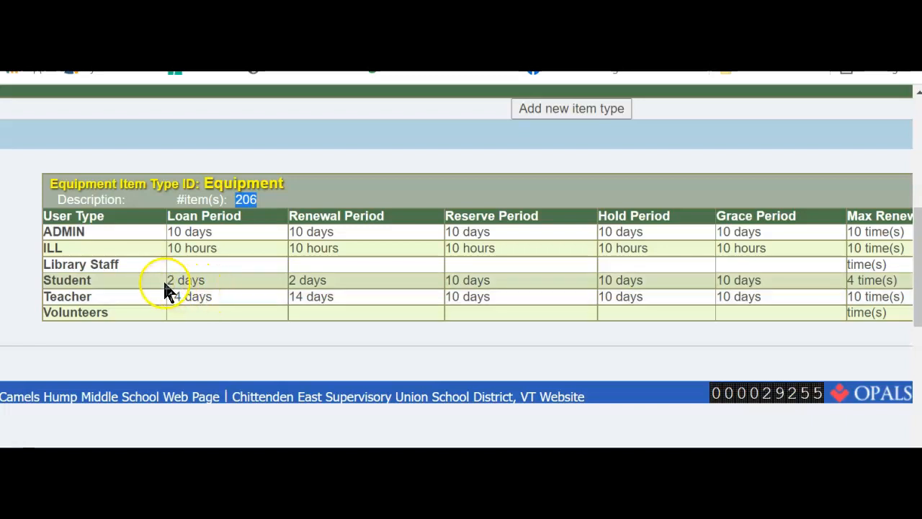
drag(173, 281, 214, 287)
click(214, 286)
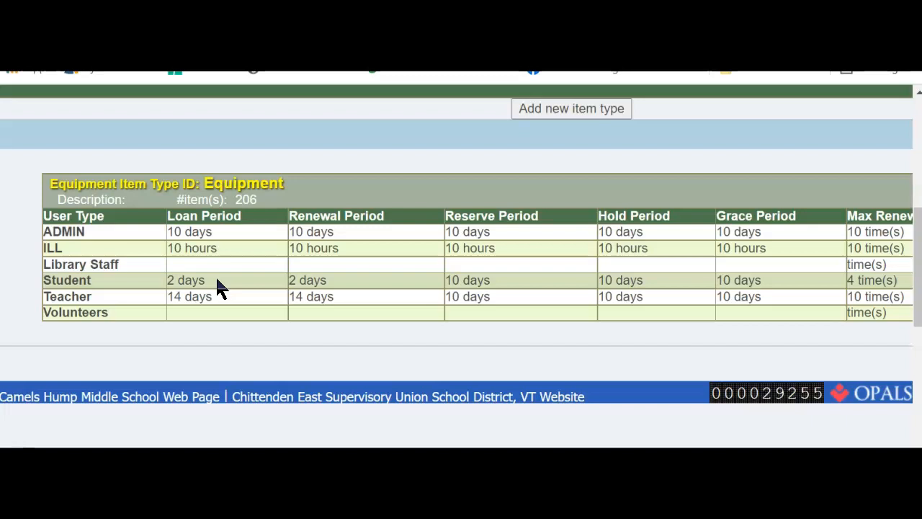
scroll(216, 288, up, 2)
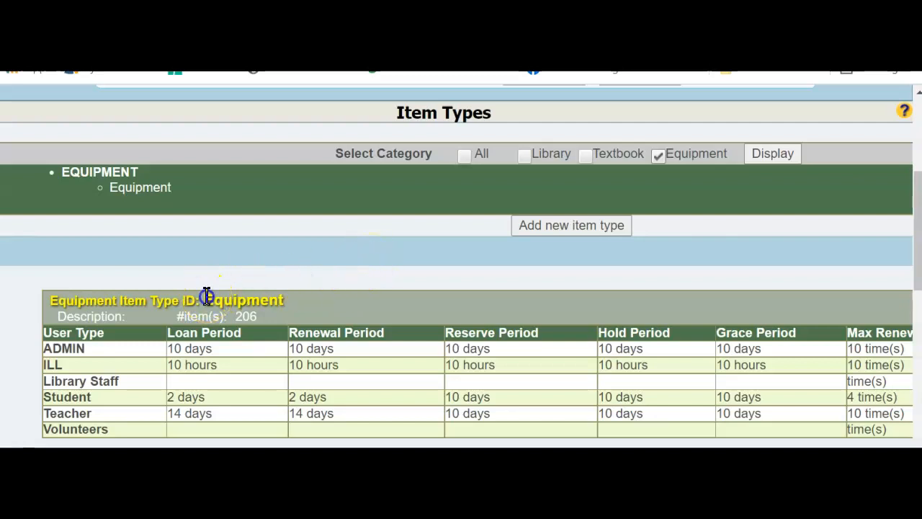
drag(207, 299, 284, 301)
click(323, 263)
Step: Start a new item type in the Equipment category with the item type ID Chromebooks
click(557, 226)
scroll(321, 281, down, 2)
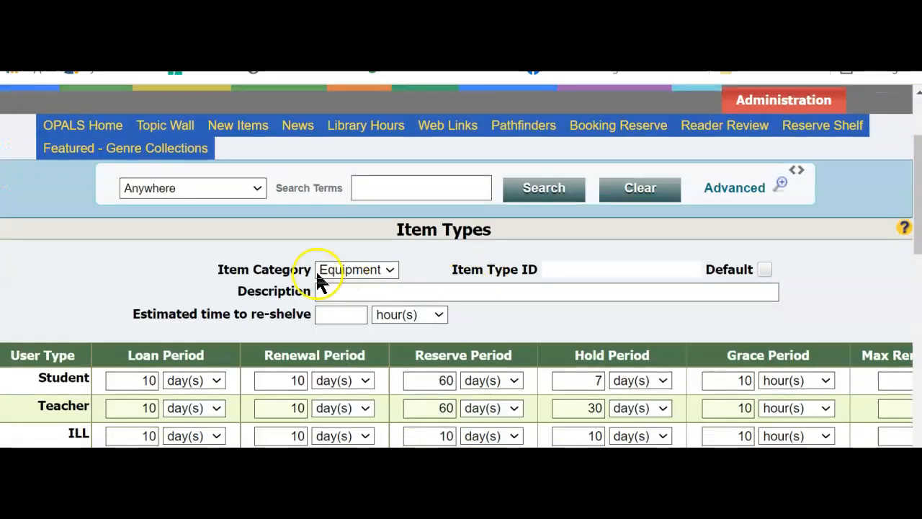
click(569, 269)
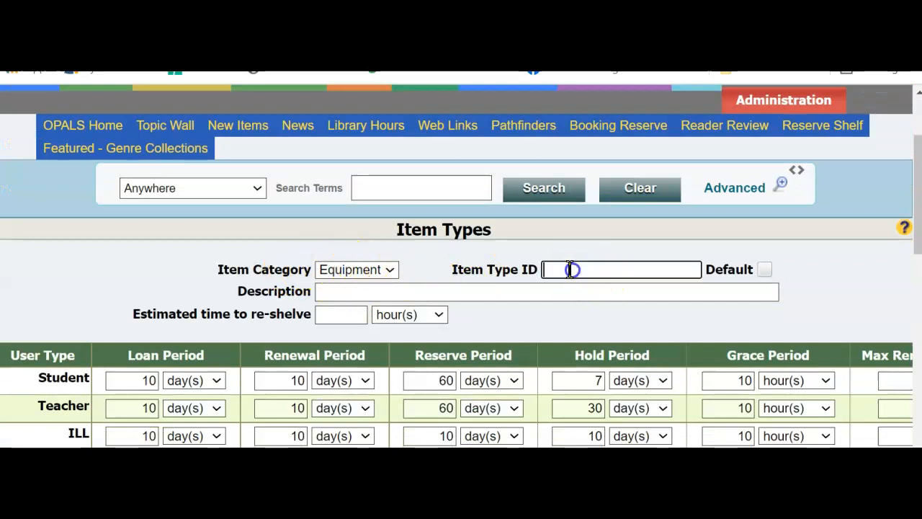
text(Chromebooks)
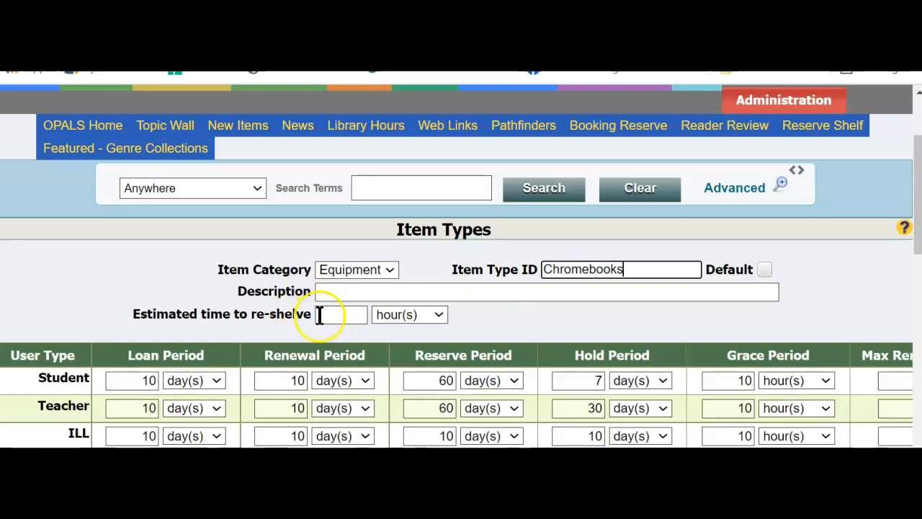
click(326, 293)
Step: Set the Chromebooks Student loan period to 200 days and the Student renewal, reserve, hold and grace periods to 0
scroll(325, 294, down, 4)
click(131, 298)
click(138, 263)
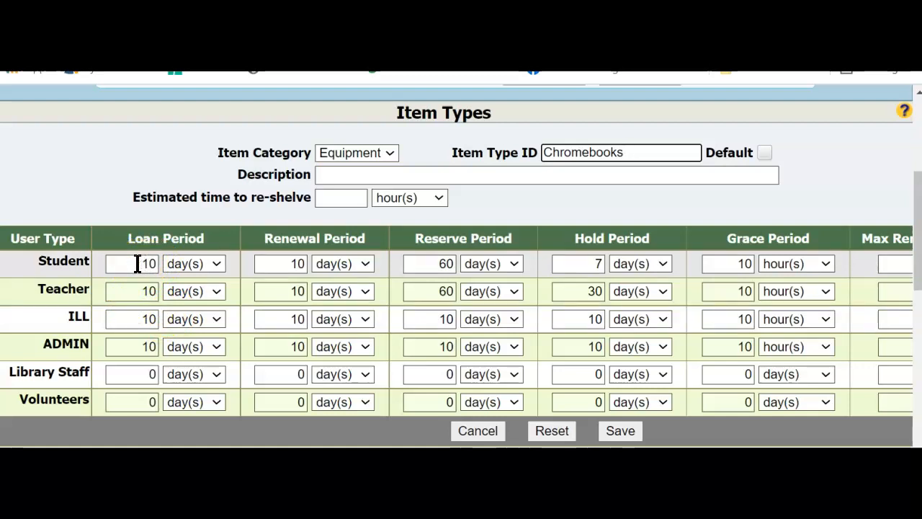
drag(137, 263, 157, 262)
text(200)
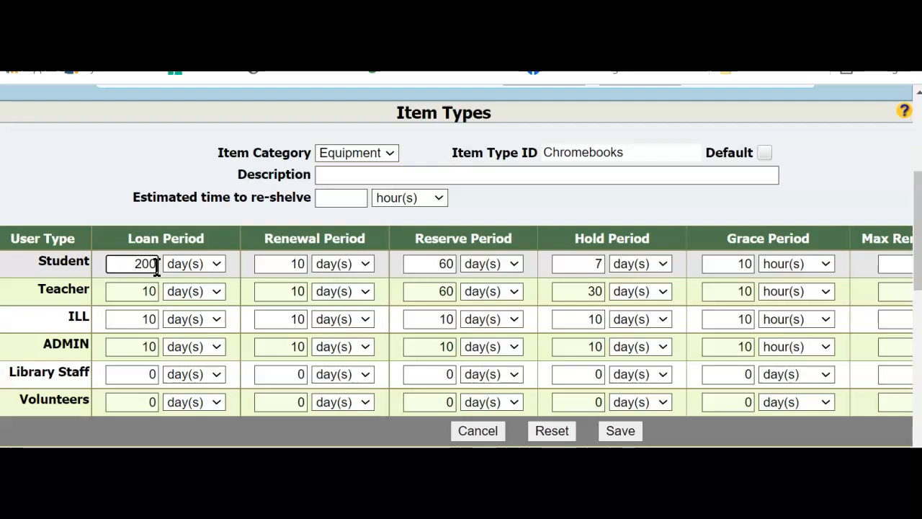
drag(292, 264, 319, 270)
text(0)
drag(436, 263, 484, 267)
text(0)
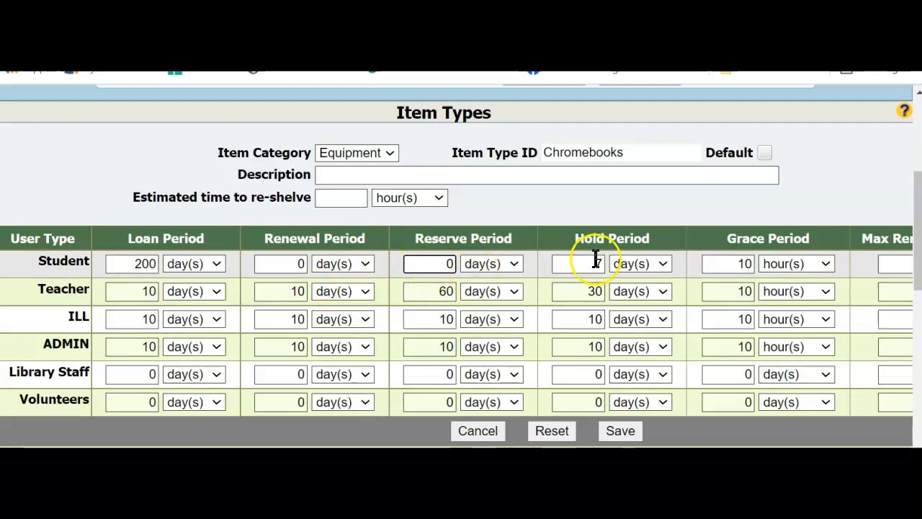
drag(596, 262, 611, 265)
text(0)
drag(737, 259, 778, 263)
text(0)
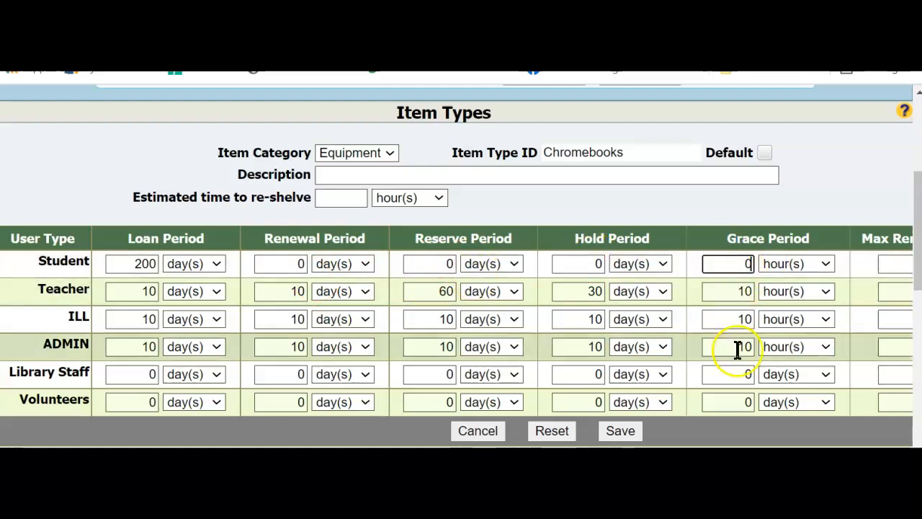
Step: Set the Student maximum renewals to 0 and maximum items loaned to 1, and save the Chromebooks item type
scroll(860, 432, right, 4)
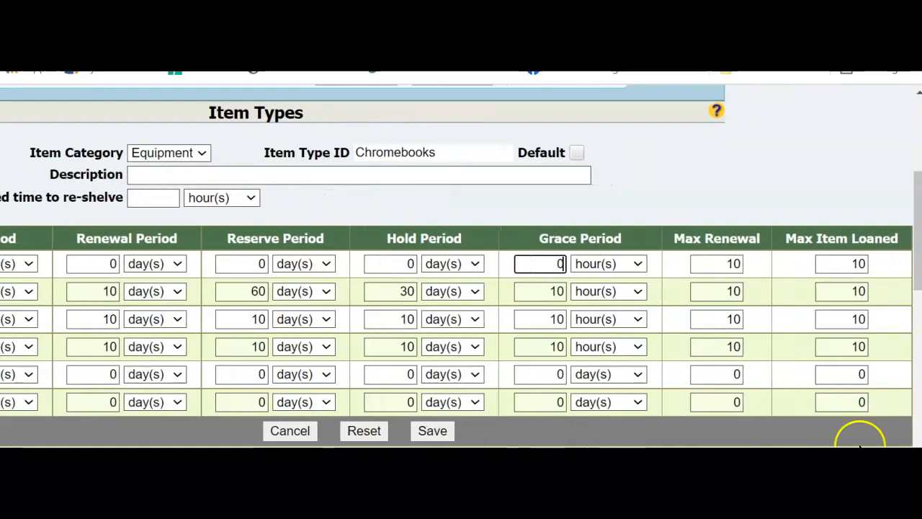
click(728, 264)
drag(728, 263, 746, 269)
text(0)
drag(828, 264, 888, 268)
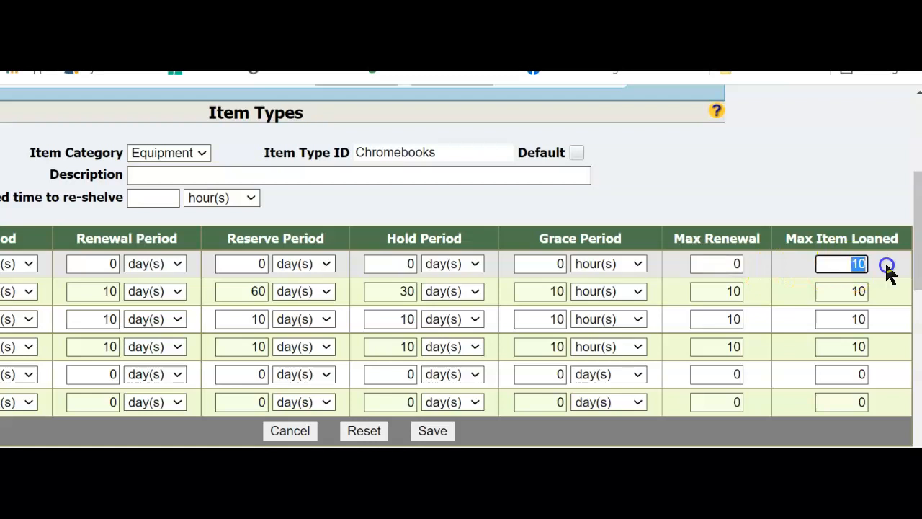
text(0)
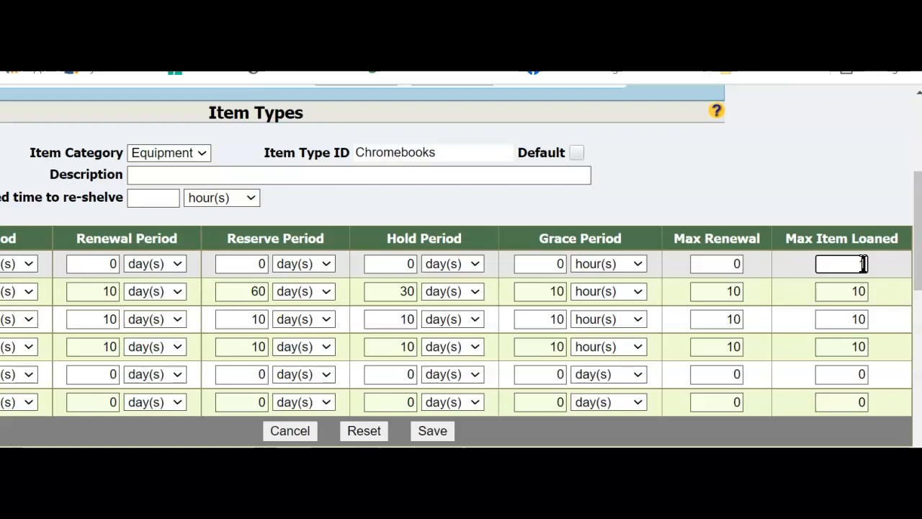
text(1)
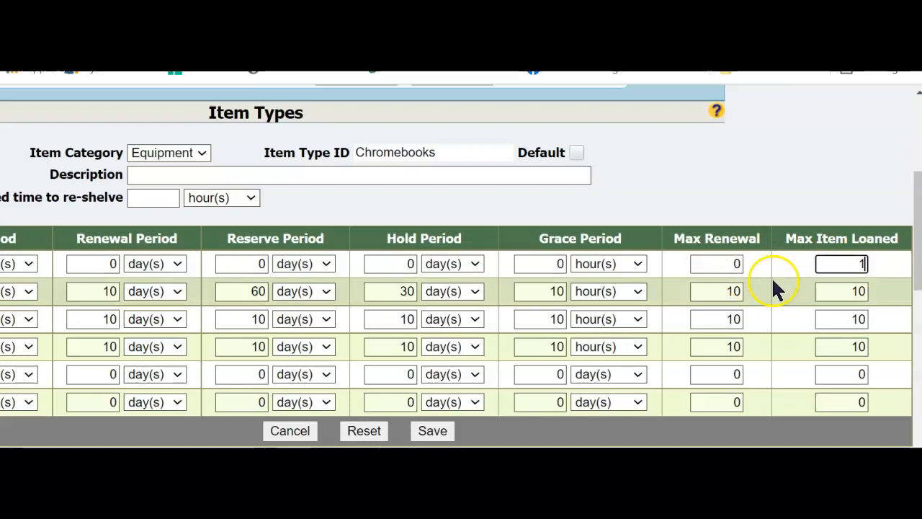
click(433, 439)
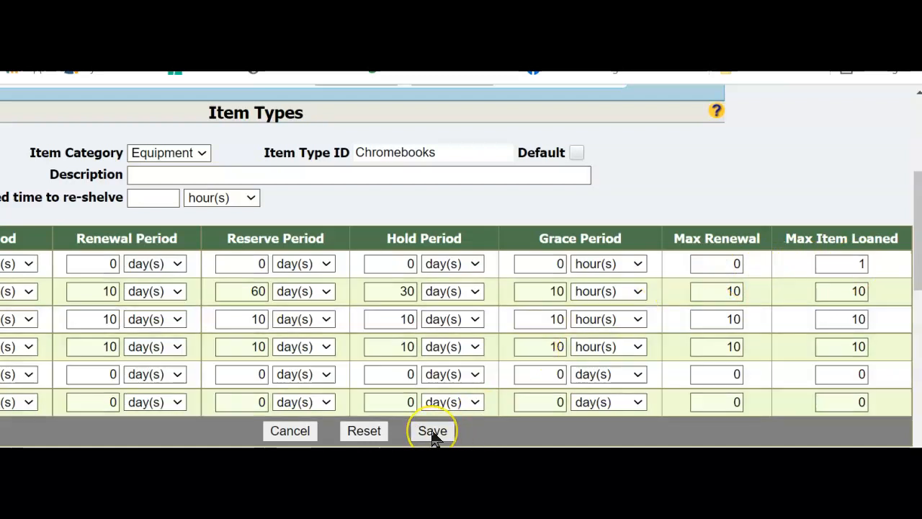
click(613, 138)
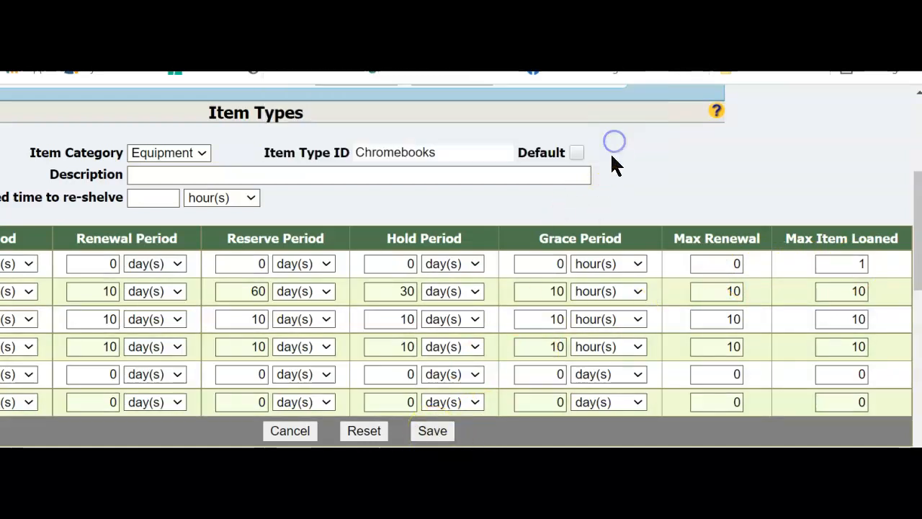
Step: Display only the Equipment category of item types and review the circulation periods of the Chromebooks type
scroll(611, 155, up, 2)
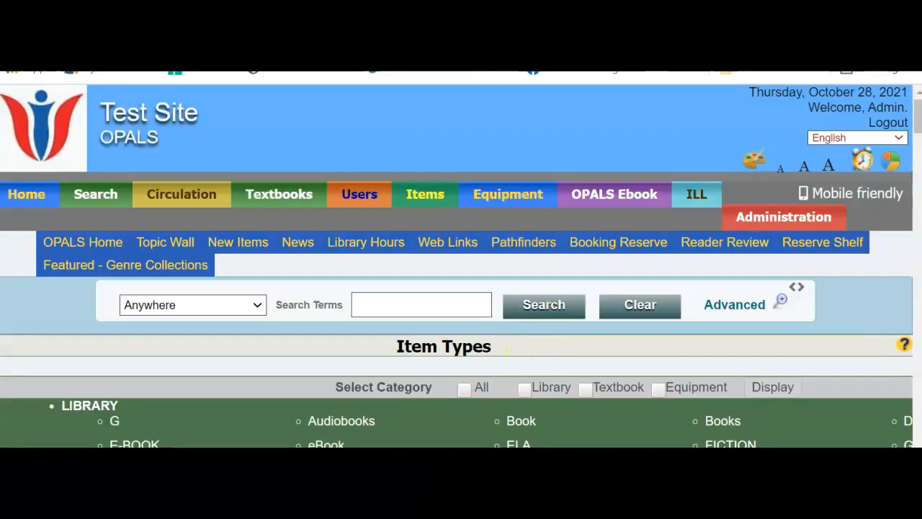
click(658, 389)
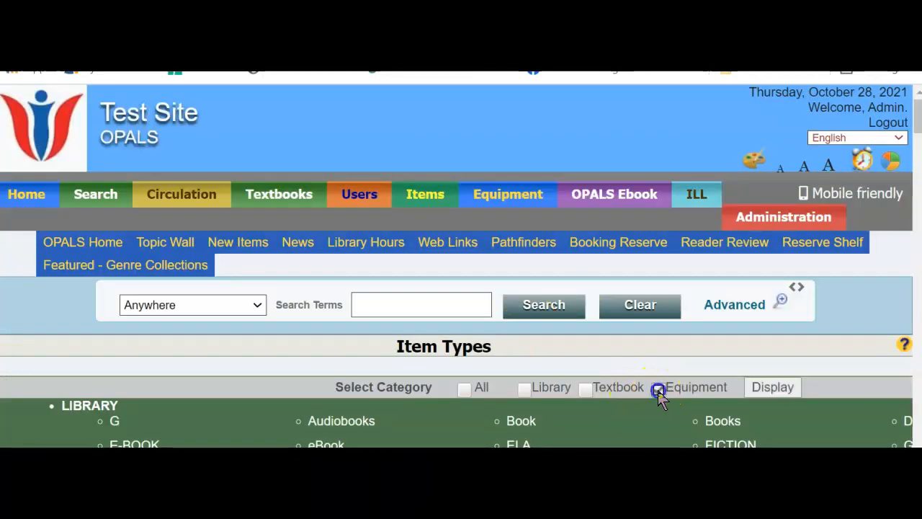
click(762, 390)
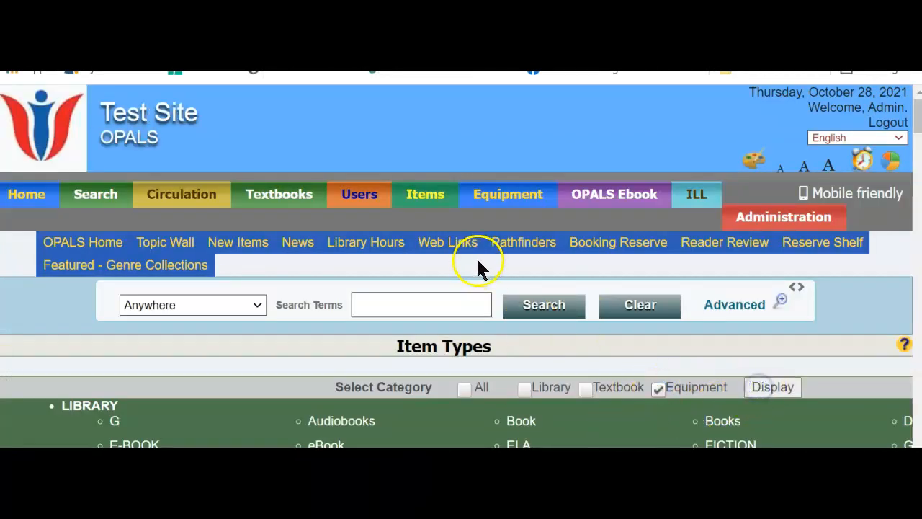
scroll(479, 273, down, 3)
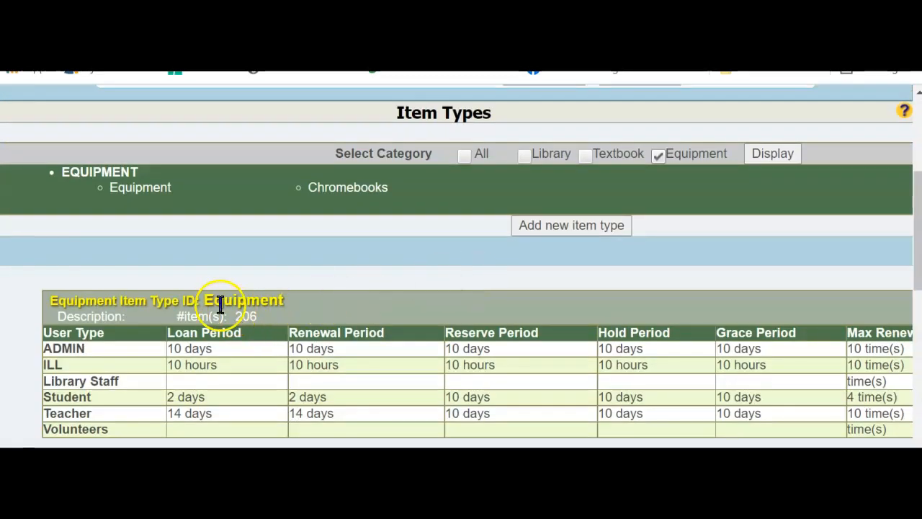
scroll(293, 311, down, 1)
scroll(292, 311, down, 1)
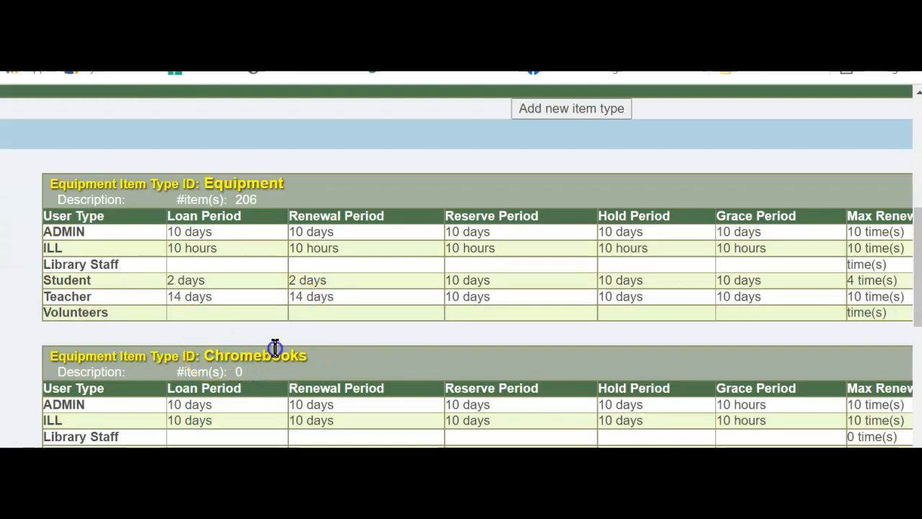
scroll(274, 350, down, 2)
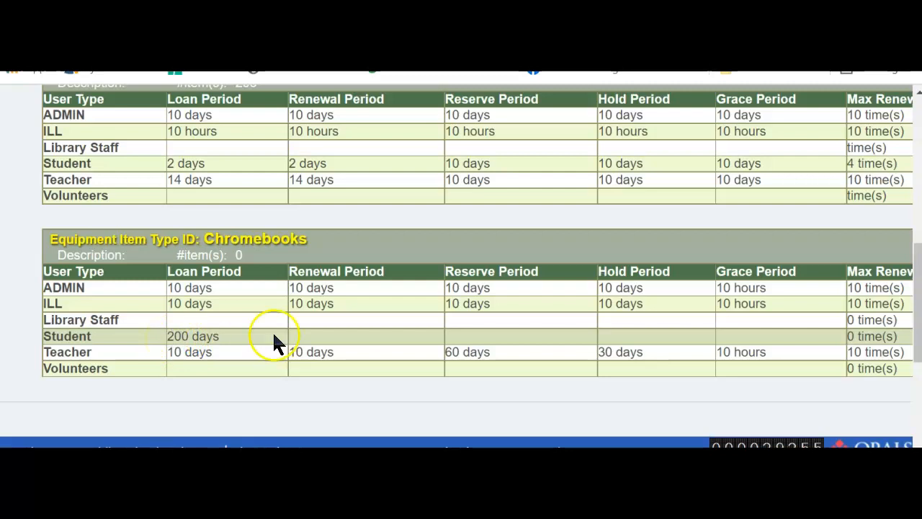
Step: Start another new item type in the Equipment category with the item type ID iPads
scroll(413, 346, up, 2)
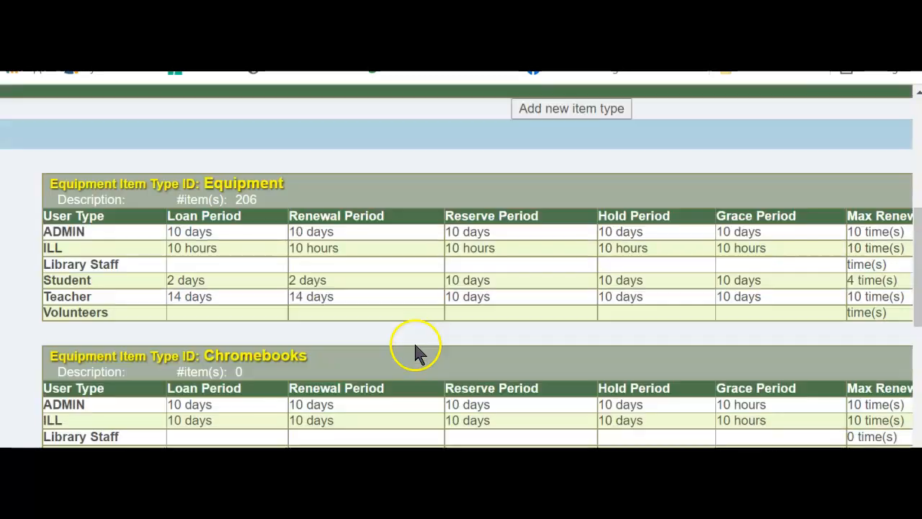
click(566, 114)
scroll(262, 360, down, 2)
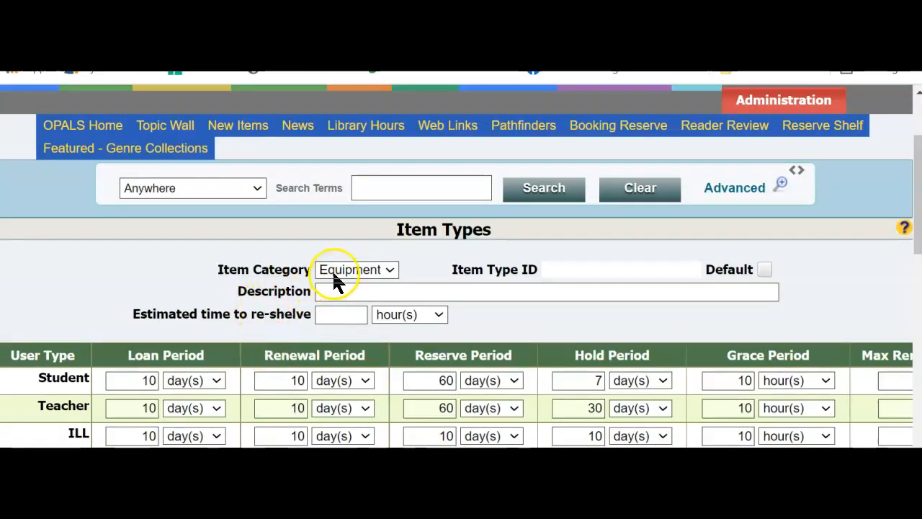
click(569, 270)
text(iPads)
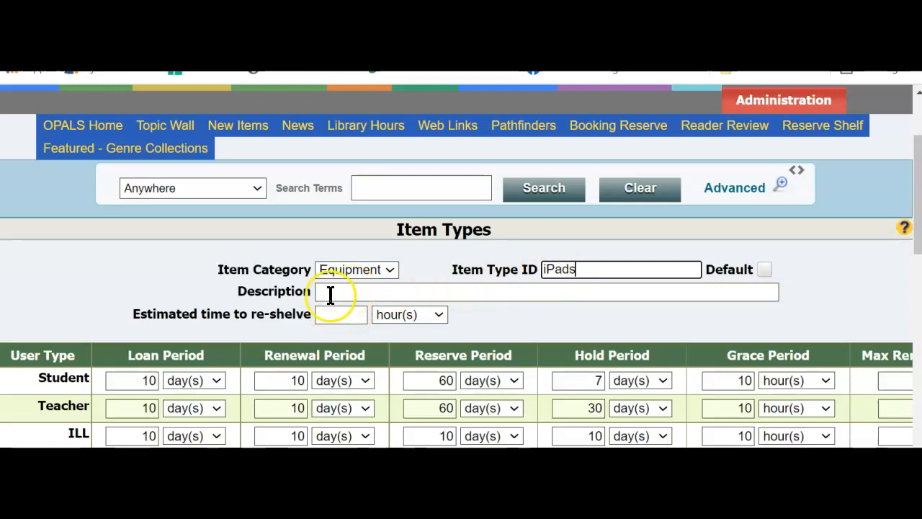
Step: Set the iPads Student loan period to 200 days and the Student renewal, reserve, hold and grace periods to 0
scroll(329, 295, down, 3)
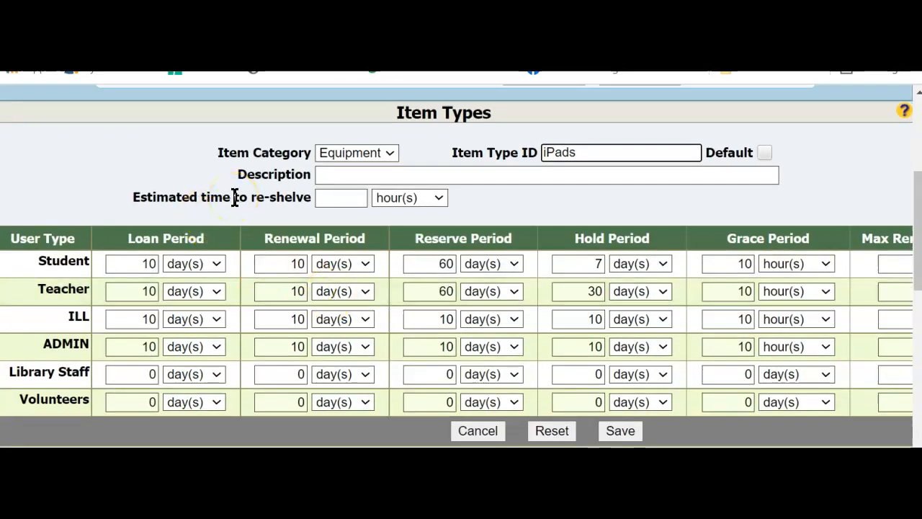
drag(137, 263, 176, 268)
text(200)
click(280, 264)
drag(281, 264, 329, 274)
text(0)
click(445, 265)
drag(445, 265, 469, 270)
text(0)
drag(576, 265, 623, 269)
text(0)
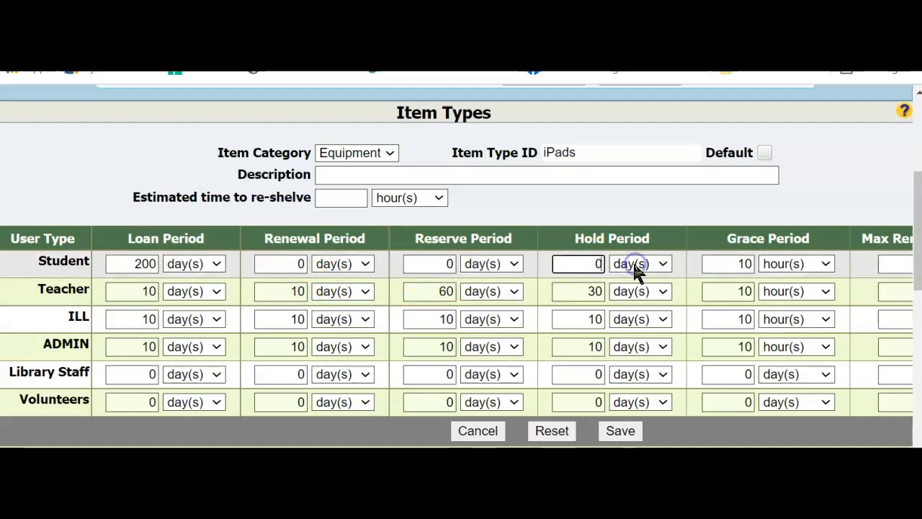
drag(749, 265, 783, 271)
text(0)
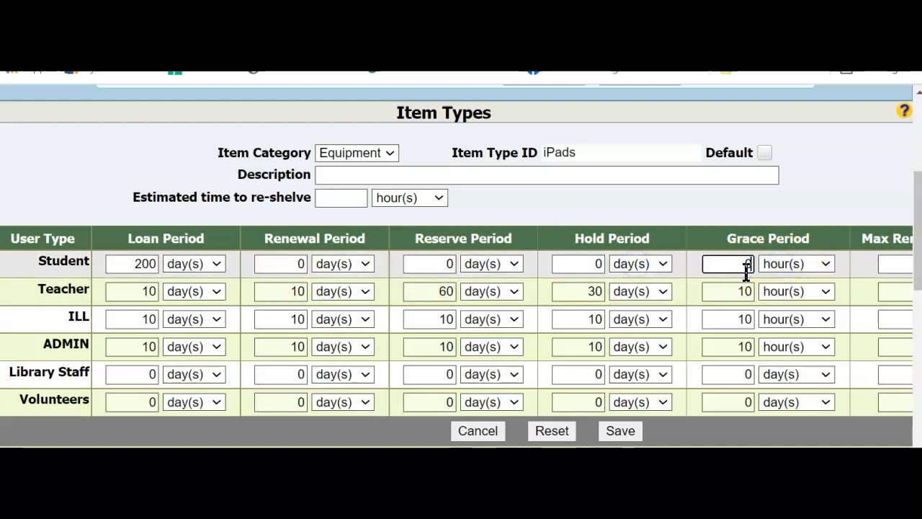
Step: Set the iPads Student maximum renewals to 0 and maximum items loaned to 1
scroll(766, 398, right, 5)
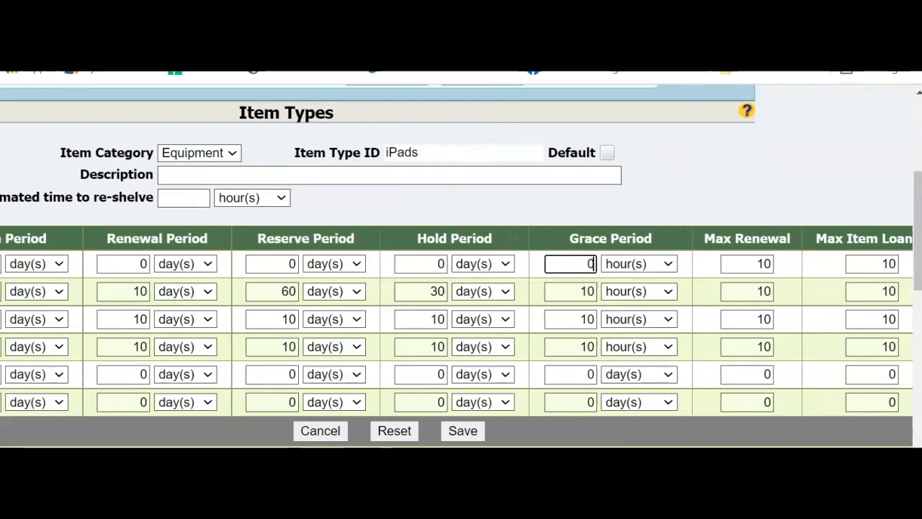
drag(729, 264, 742, 264)
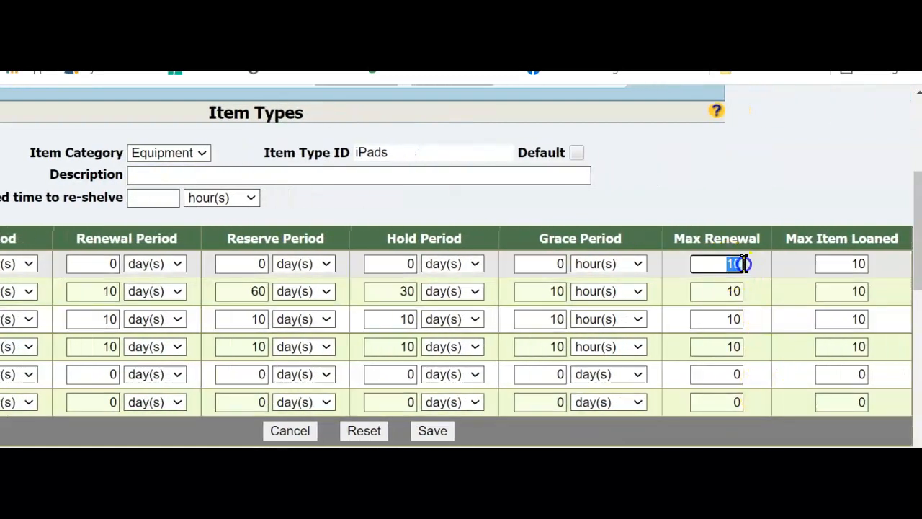
text(0)
drag(867, 263, 775, 274)
text(1)
Step: Review the iPads loan periods for the listed user types and save the item type
scroll(581, 418, left, 3)
scroll(457, 266, left, 2)
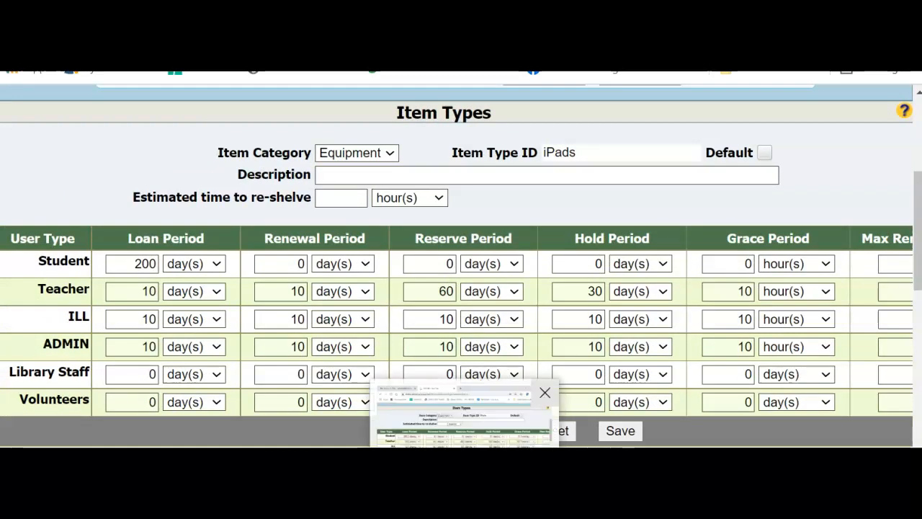
click(63, 320)
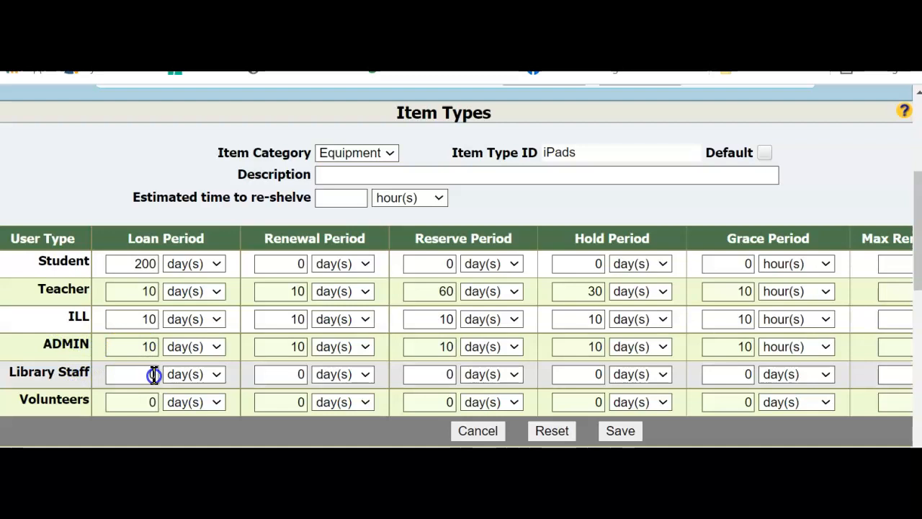
drag(153, 375, 148, 374)
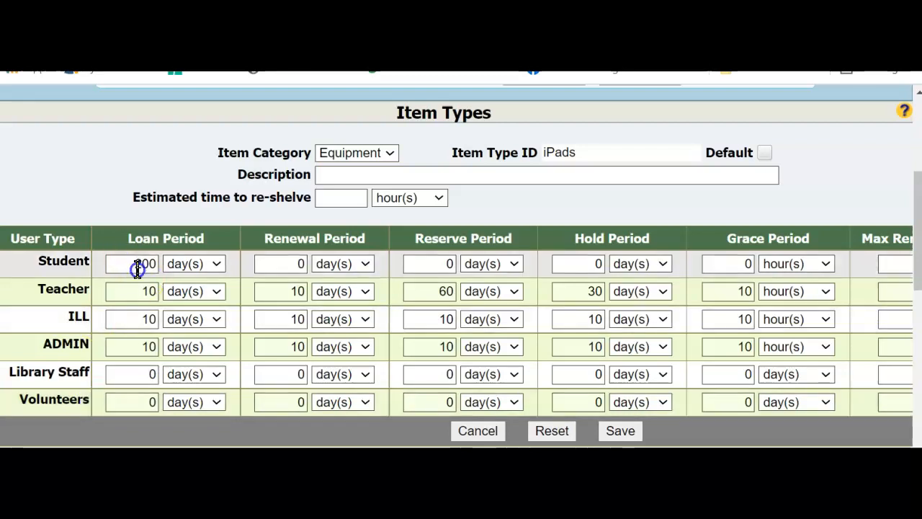
scroll(137, 266, up, 3)
mouse_move(26, 193)
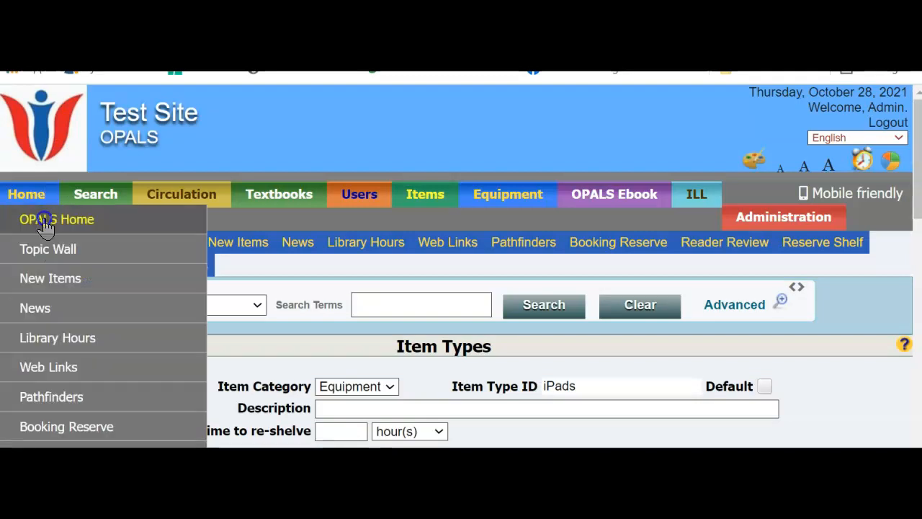
scroll(385, 350, down, 5)
click(611, 203)
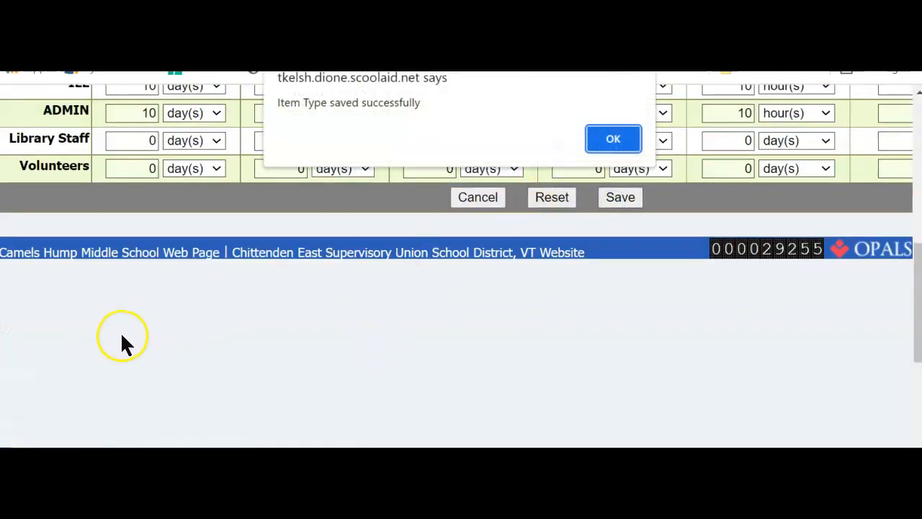
Step: Acknowledge the saved iPads item type and return to the OPALS home page
click(611, 147)
scroll(202, 360, up, 3)
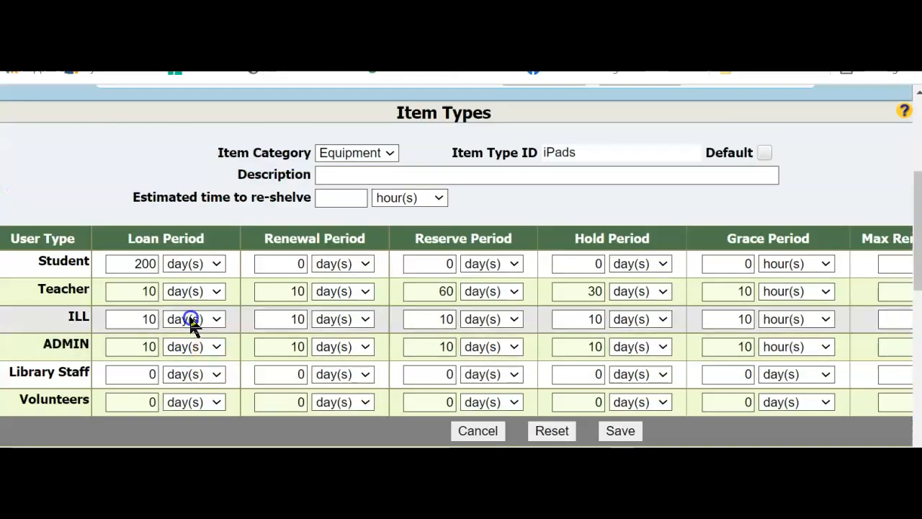
scroll(191, 320, up, 3)
mouse_move(27, 191)
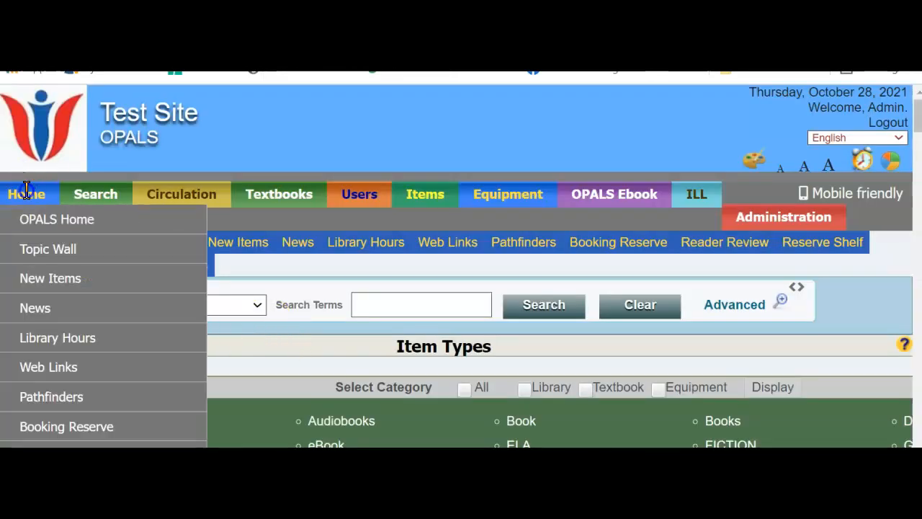
click(48, 221)
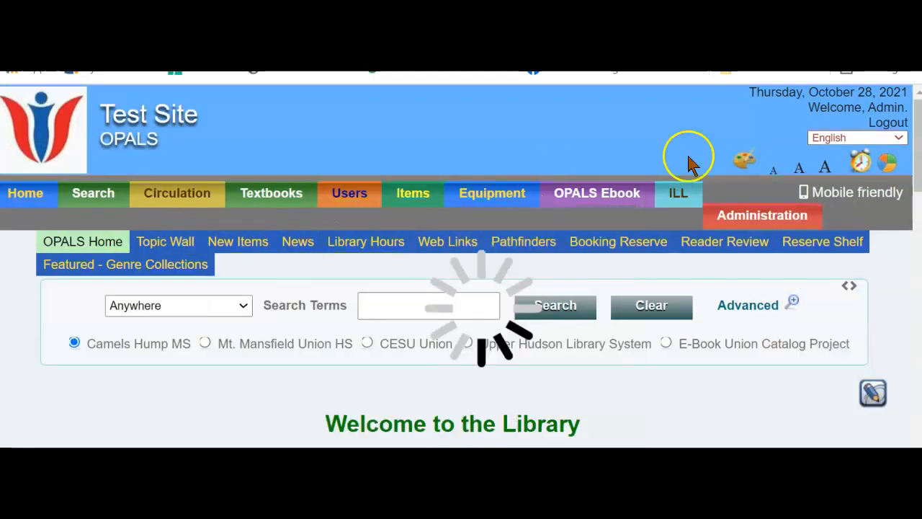
Step: Log out, log back in with the prefilled admin credentials, and dismiss the pinned reminder note
click(888, 124)
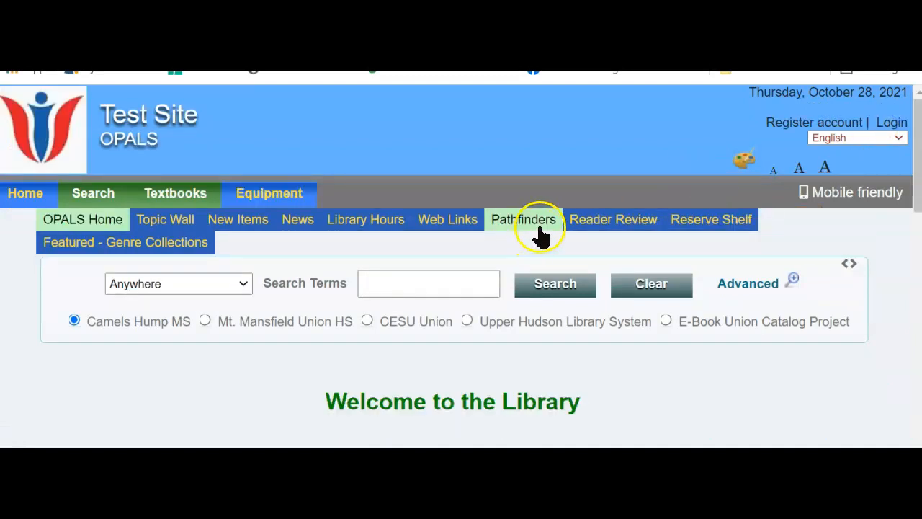
click(546, 217)
click(886, 126)
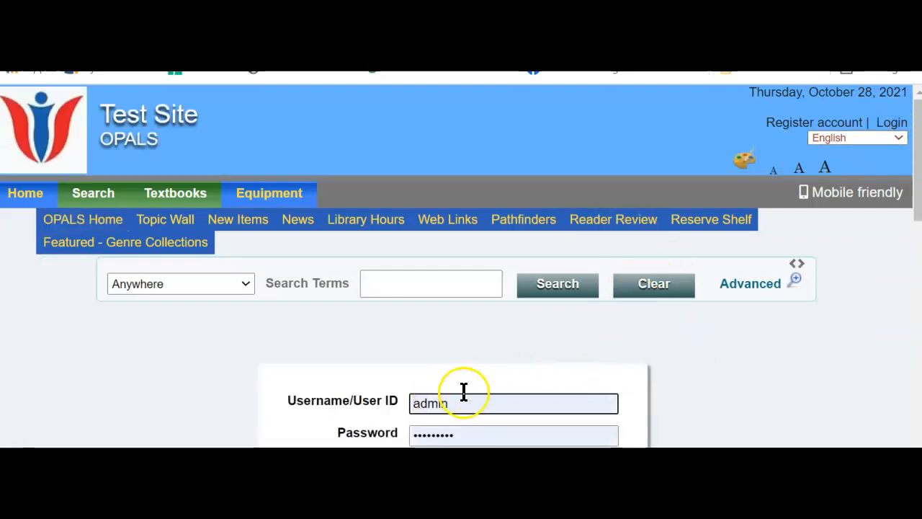
scroll(505, 389, down, 2)
click(454, 421)
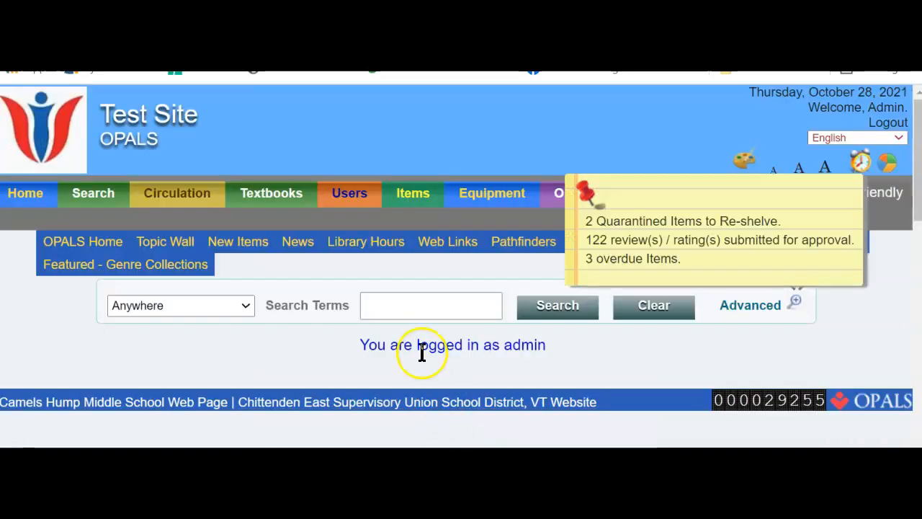
click(584, 190)
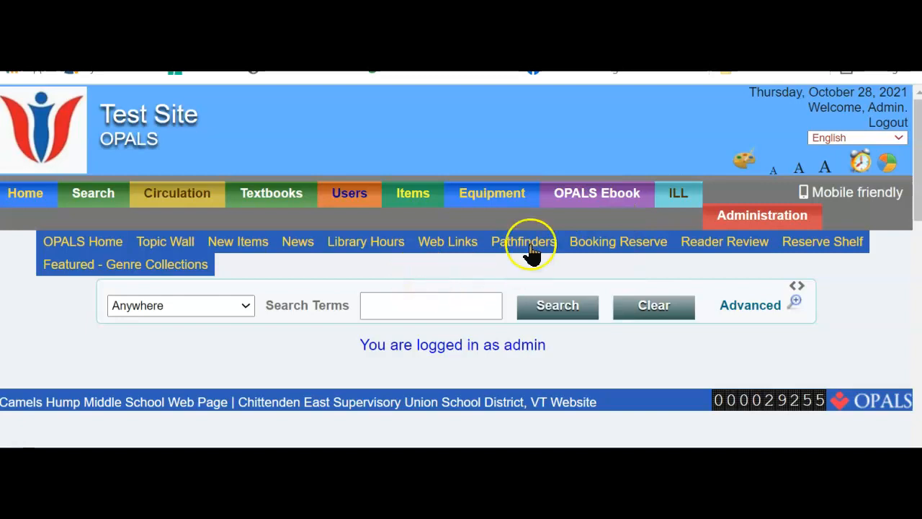
Step: Examine the functions offered for Equipment, such as Loans, Returns, Define Fields and Add New
mouse_move(502, 195)
scroll(499, 197, down, 2)
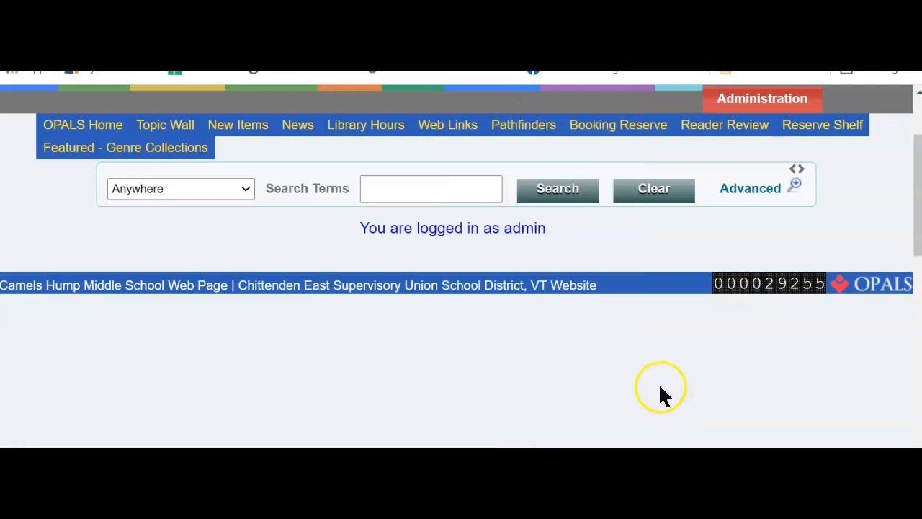
click(509, 94)
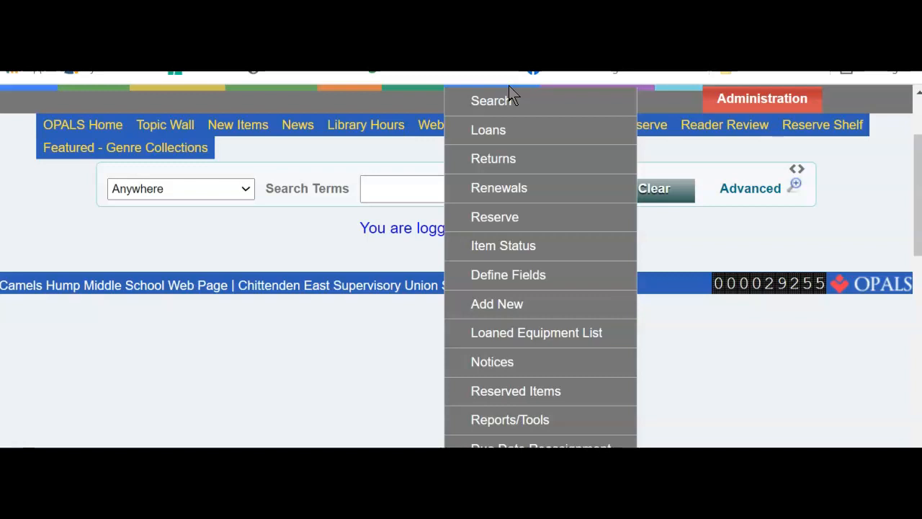
scroll(325, 238, up, 3)
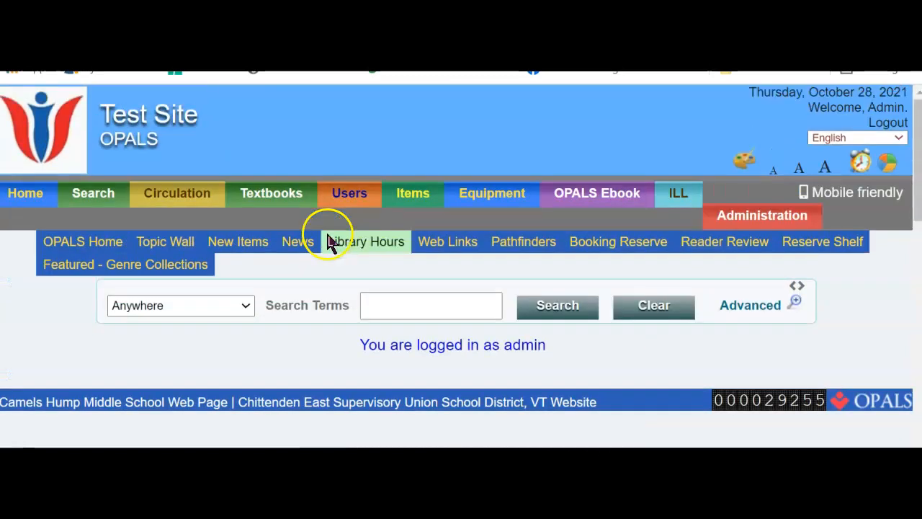